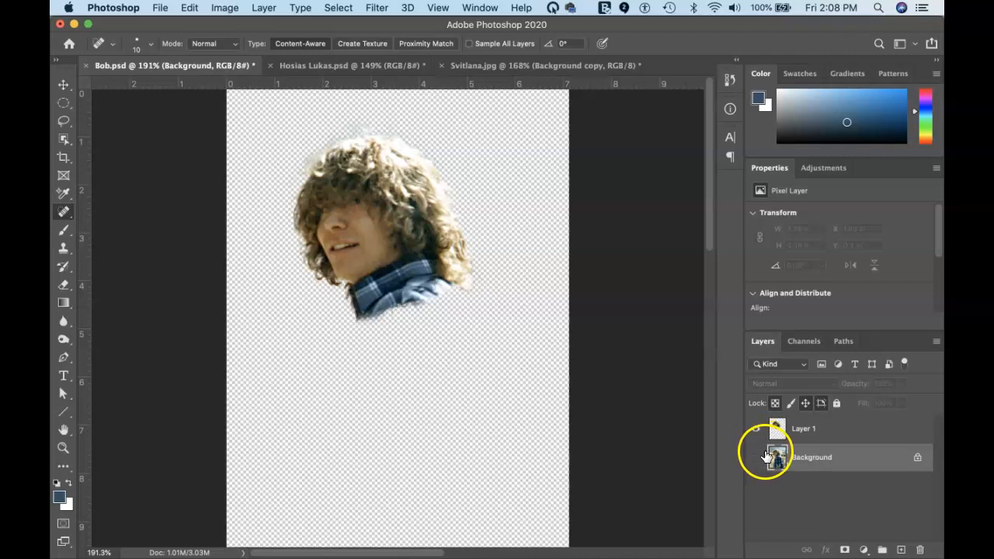
Turn the Background hillside photo back on beneath Layer 1 and switch to the Lasso tool
{"action": "left_click", "coordinate": [755, 457]}
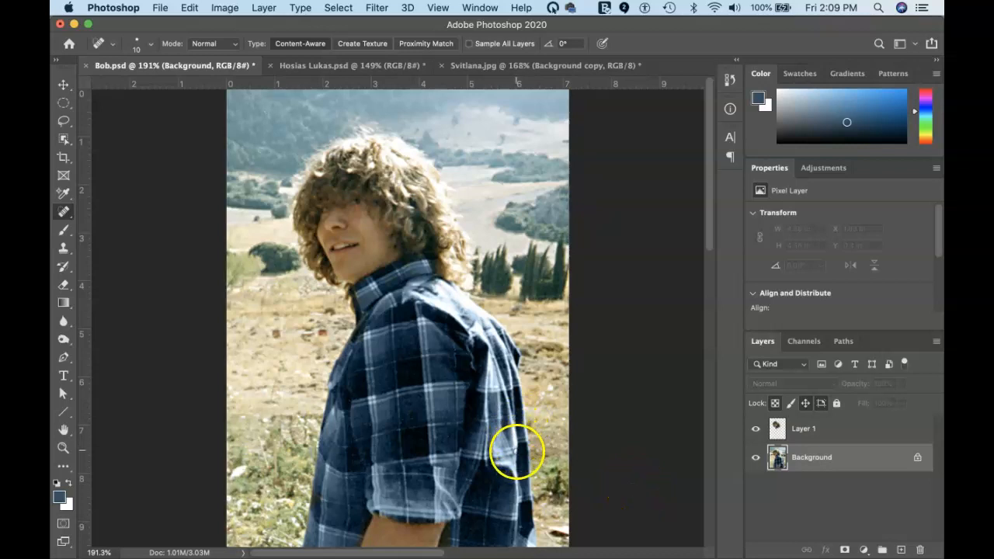
{"action": "key", "text": "l"}
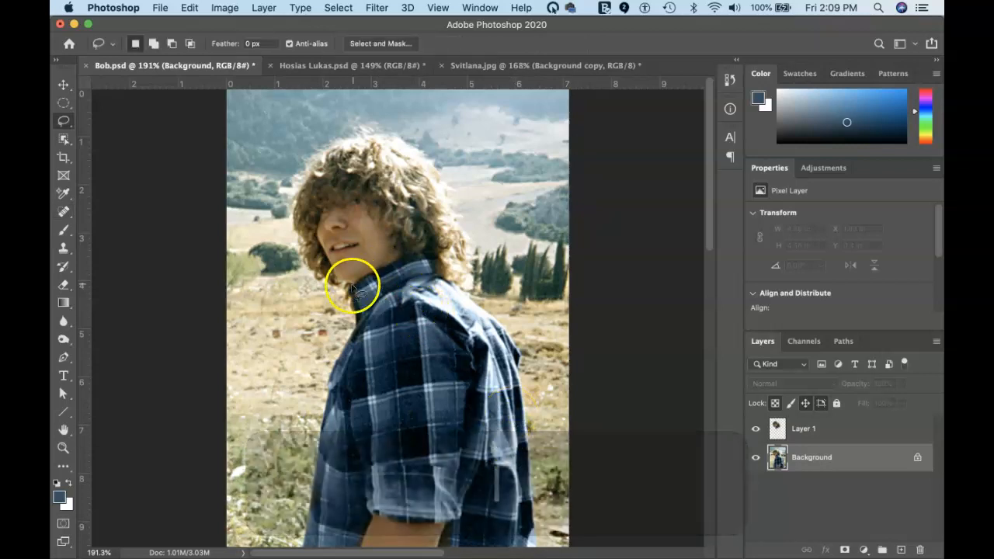
Lasso a rough outline from the boy's jaw down the shoulder and arm and around the torso
{"action": "left_click_drag", "start_coordinate": [344, 282], "coordinate": [343, 279]}
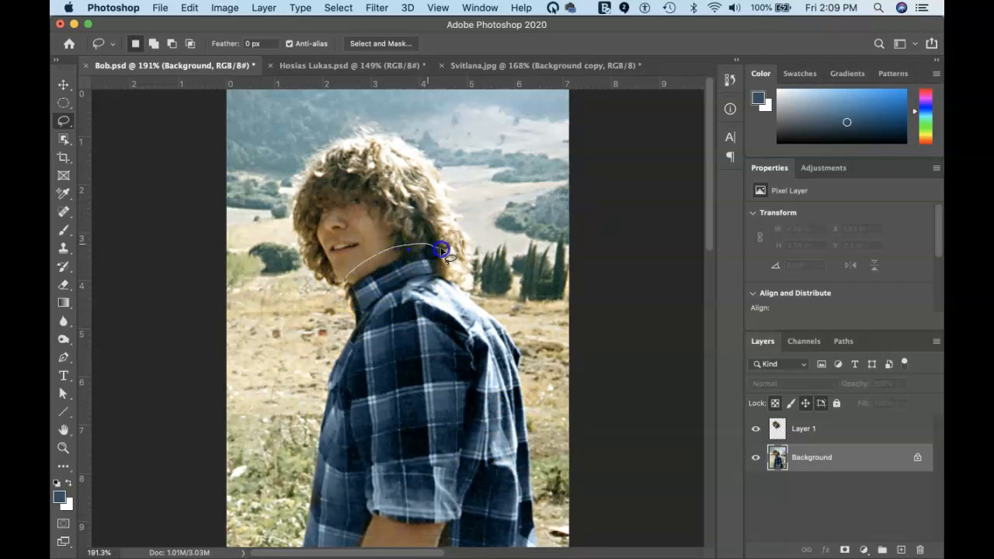
{"action": "left_click_drag", "start_coordinate": [527, 349], "coordinate": [542, 539]}
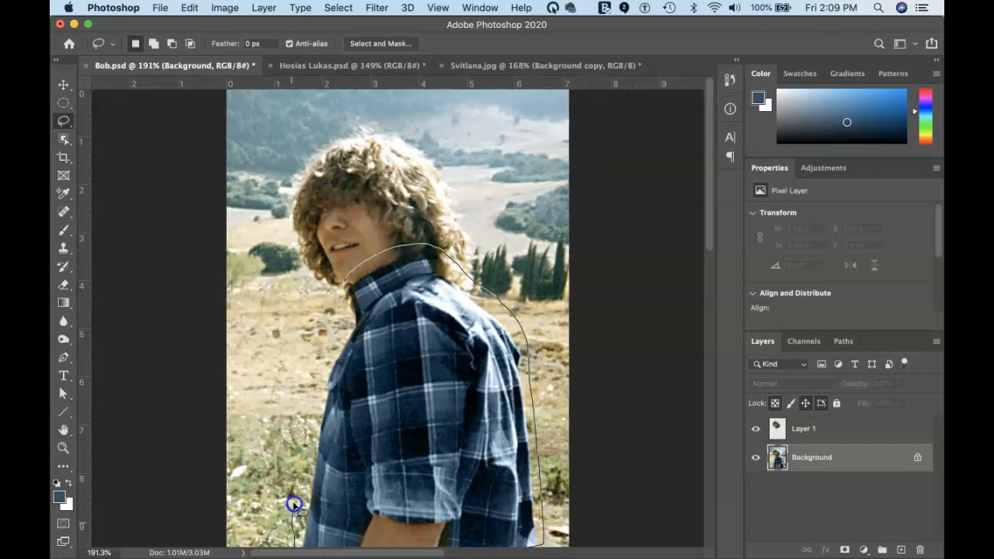
{"action": "left_click_drag", "start_coordinate": [313, 405], "coordinate": [330, 353]}
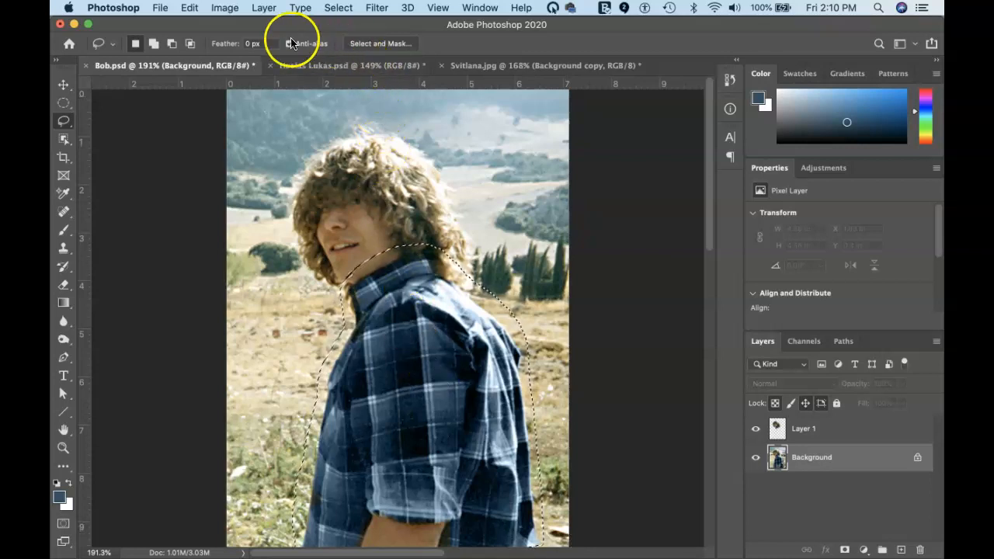
Open Select > Color Range, move the dialog aside and keep Fuzziness at 0
{"action": "left_click", "coordinate": [339, 8]}
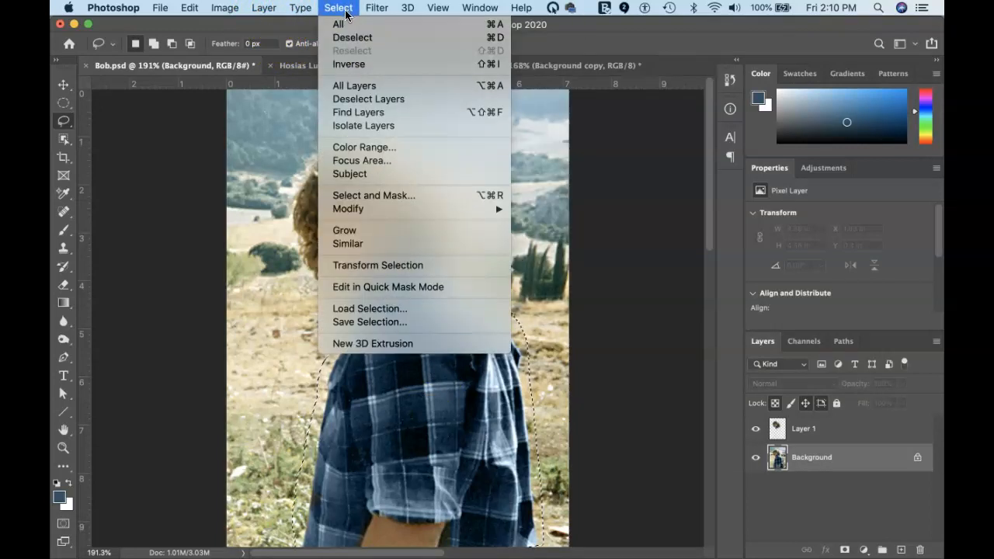
{"action": "left_click", "coordinate": [409, 148]}
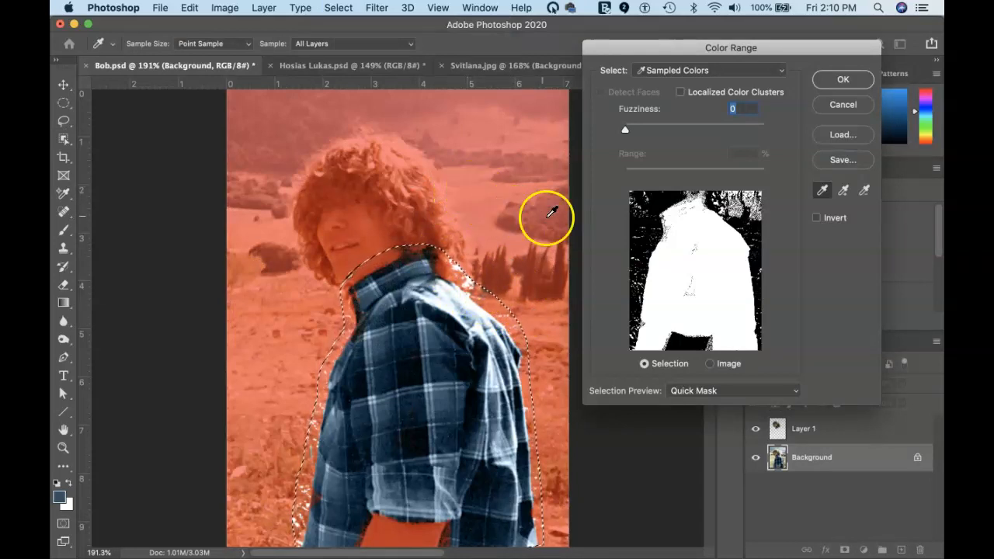
{"action": "left_click_drag", "start_coordinate": [687, 48], "coordinate": [664, 69]}
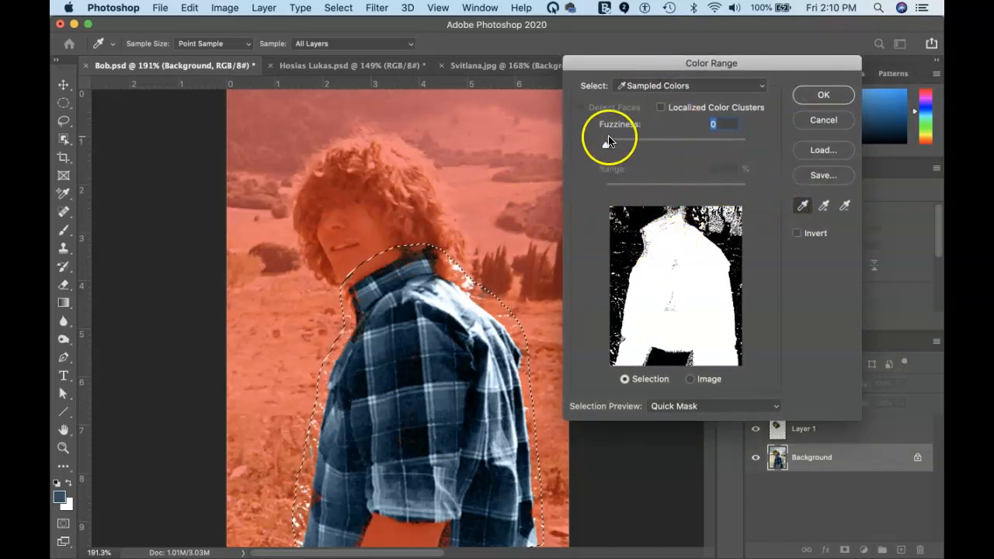
{"action": "left_click_drag", "start_coordinate": [605, 145], "coordinate": [594, 142]}
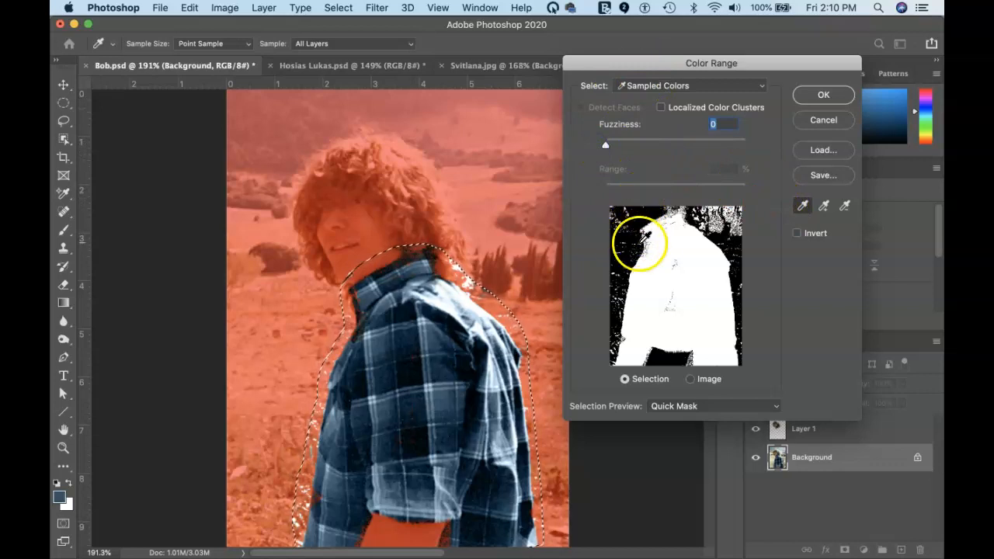
Sample the plaid shirt's colours at the shoulder, chest and lower shirt
{"action": "left_click", "coordinate": [659, 258]}
{"action": "left_click", "coordinate": [437, 338]}
{"action": "left_click", "coordinate": [449, 321]}
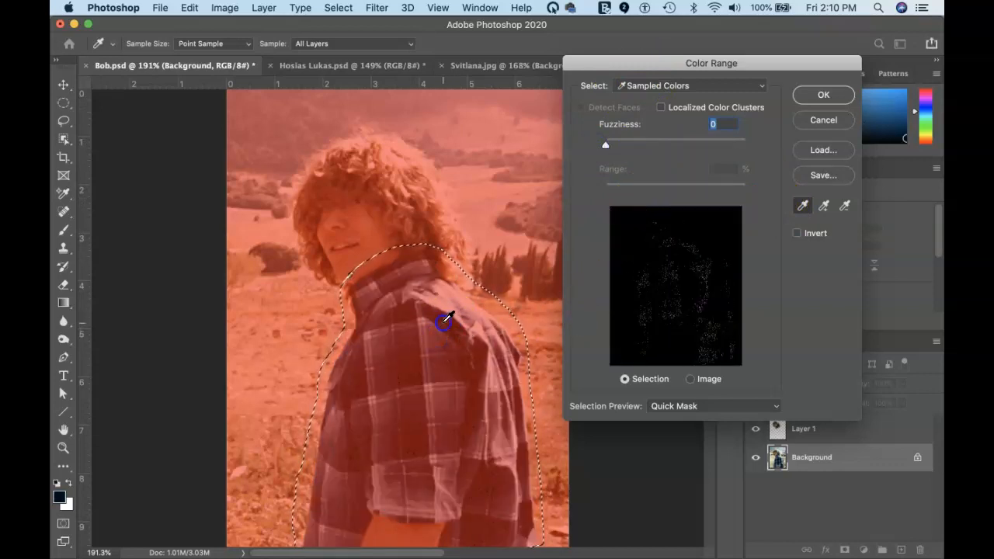
{"action": "left_click", "coordinate": [444, 367]}
{"action": "left_click", "coordinate": [398, 374]}
{"action": "left_click", "coordinate": [456, 374]}
{"action": "left_click", "coordinate": [447, 422]}
{"action": "left_click", "coordinate": [412, 421]}
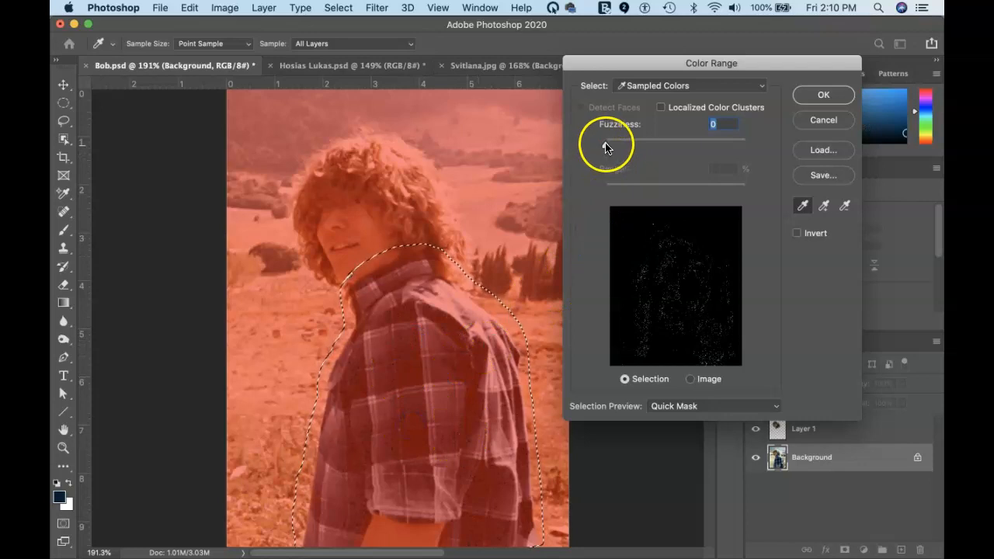
Set Fuzziness to about 8 and resample several different plaid shirt colours
{"action": "mouse_move", "coordinate": [605, 145]}
{"action": "left_mouse_down"}
{"action": "mouse_move", "coordinate": [675, 149]}
{"action": "mouse_move", "coordinate": [614, 155]}
{"action": "mouse_move", "coordinate": [678, 151]}
{"action": "mouse_move", "coordinate": [638, 162]}
{"action": "mouse_move", "coordinate": [612, 150]}
{"action": "left_mouse_up"}
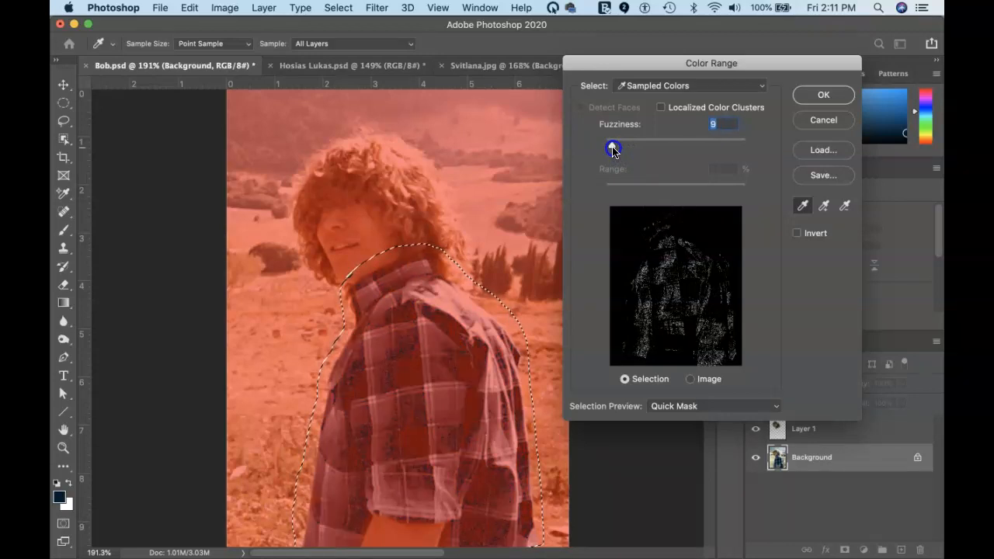
{"action": "mouse_move", "coordinate": [613, 151]}
{"action": "left_mouse_down"}
{"action": "mouse_move", "coordinate": [641, 147]}
{"action": "mouse_move", "coordinate": [613, 146]}
{"action": "left_mouse_up"}
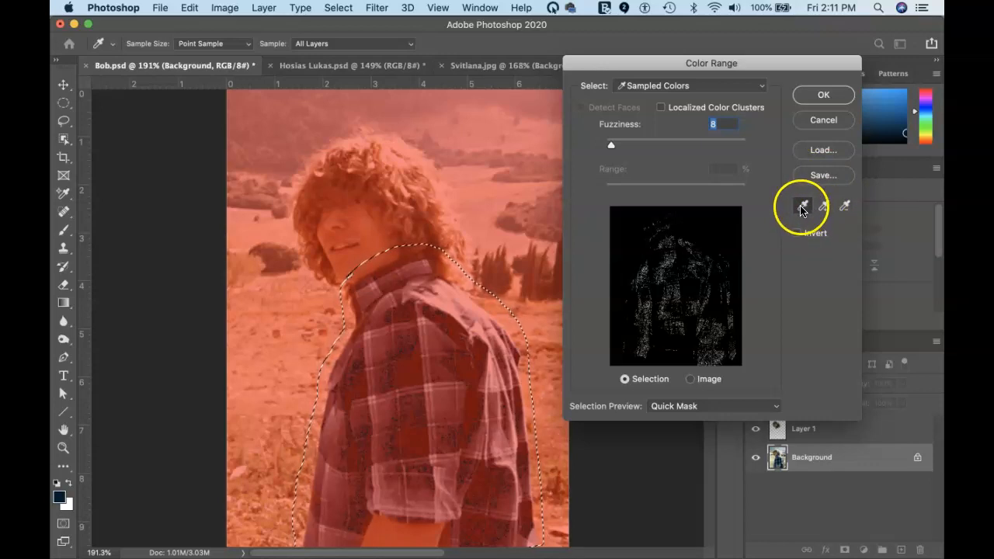
{"action": "left_click", "coordinate": [431, 339]}
{"action": "left_click", "coordinate": [419, 382]}
{"action": "left_click", "coordinate": [403, 357]}
{"action": "left_click", "coordinate": [442, 348]}
{"action": "left_click", "coordinate": [443, 383]}
{"action": "left_click", "coordinate": [417, 412]}
{"action": "left_click", "coordinate": [410, 390]}
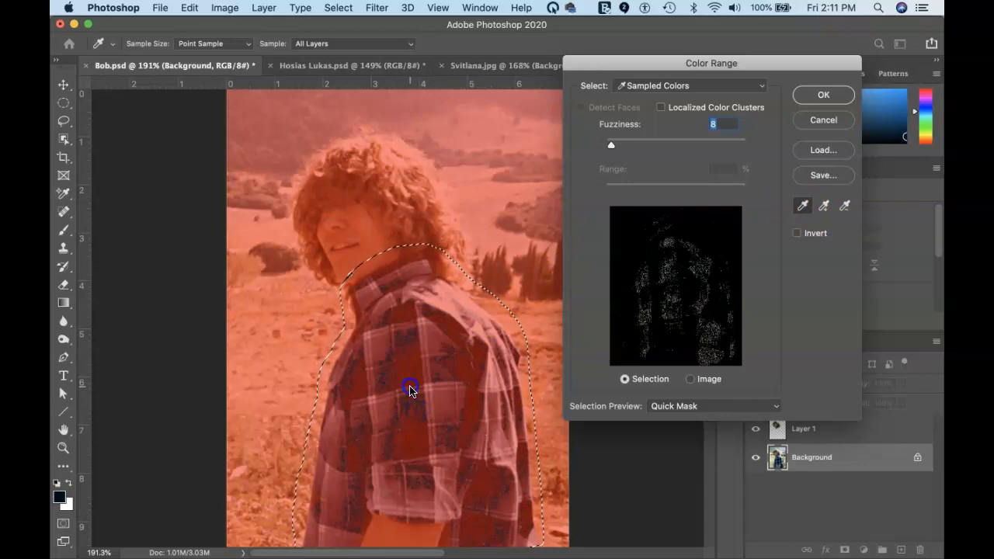
{"action": "left_click", "coordinate": [822, 207]}
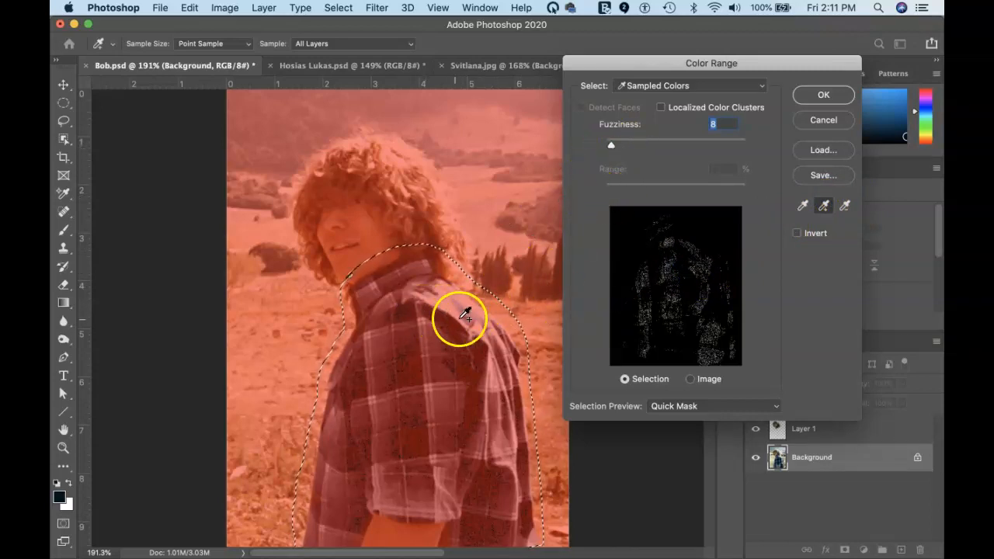
Add shirt colours from the image, including the light blue sleeve, shoulder and upper chest
{"action": "left_click", "coordinate": [436, 331]}
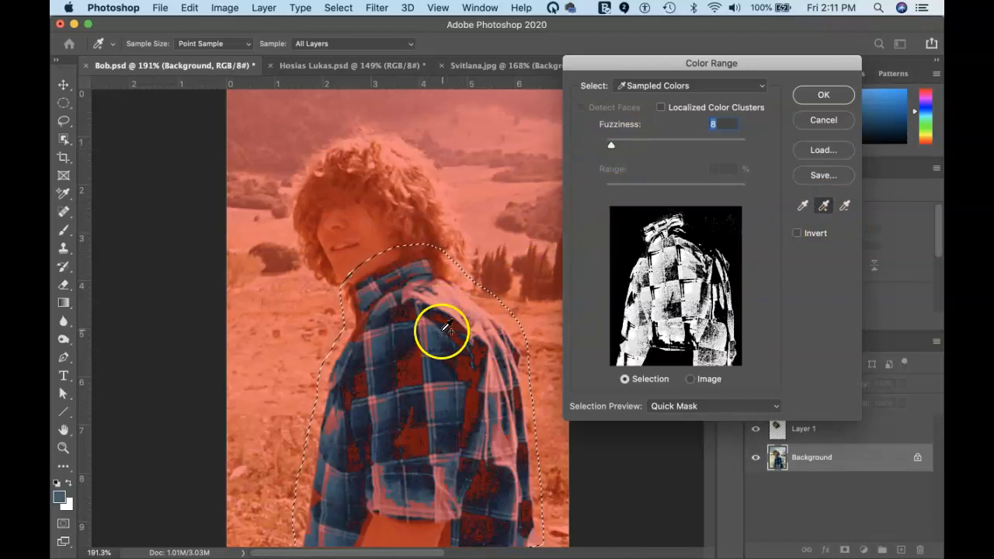
{"action": "left_click", "coordinate": [472, 355]}
{"action": "left_click", "coordinate": [477, 361]}
{"action": "left_click", "coordinate": [441, 434]}
{"action": "left_click", "coordinate": [437, 487]}
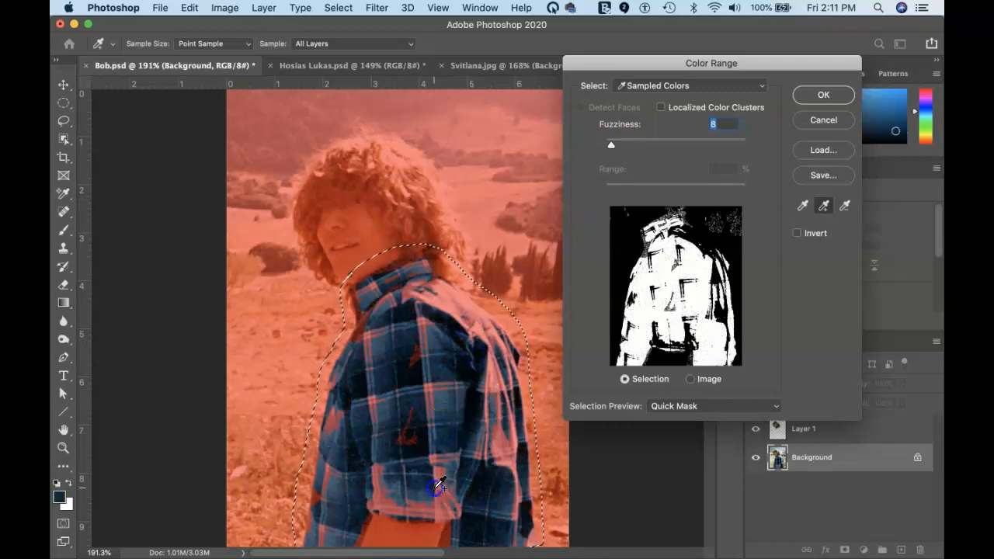
{"action": "left_click", "coordinate": [444, 488]}
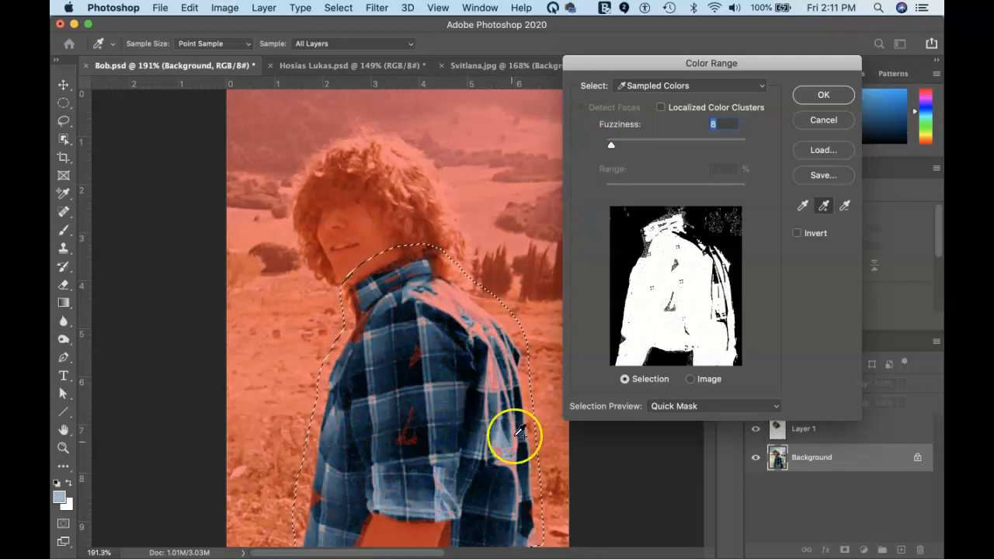
{"action": "left_click", "coordinate": [493, 381]}
{"action": "left_click", "coordinate": [454, 312]}
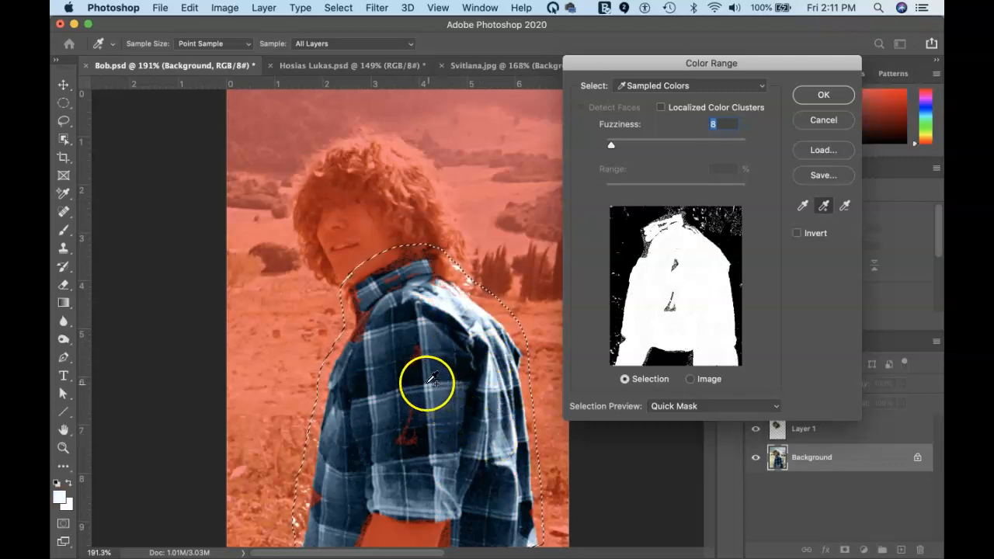
{"action": "left_click", "coordinate": [417, 357]}
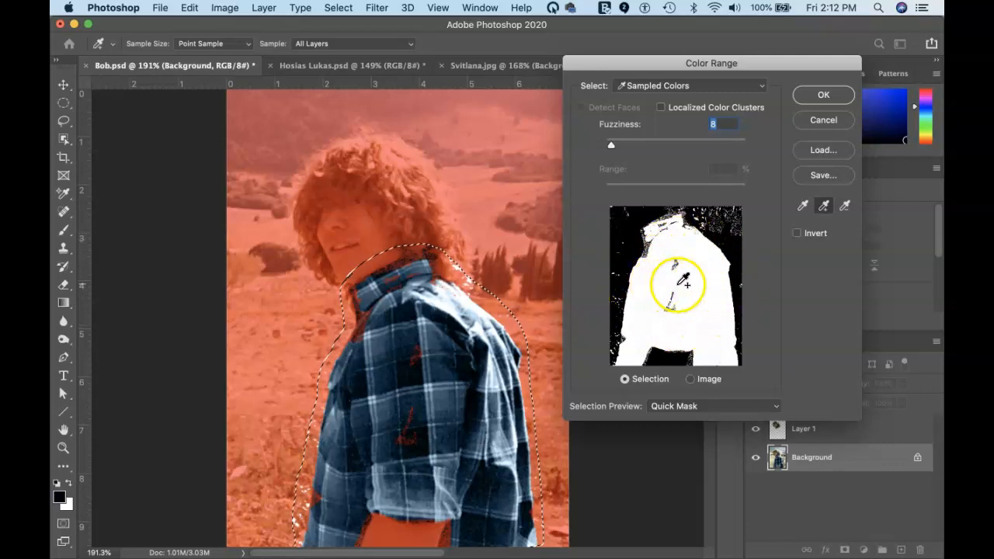
Add the upper shirt, lower shirt and dark shirt bottom by sampling in the mask preview
{"action": "left_click", "coordinate": [676, 263]}
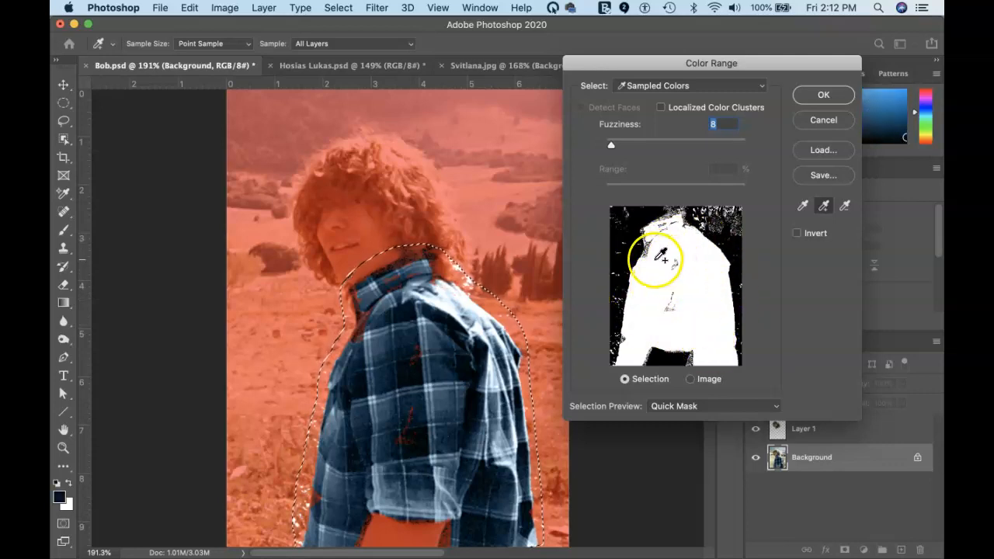
{"action": "left_click", "coordinate": [675, 266]}
{"action": "mouse_move", "coordinate": [654, 252]}
{"action": "left_mouse_down"}
{"action": "mouse_move", "coordinate": [684, 301]}
{"action": "mouse_move", "coordinate": [685, 263]}
{"action": "mouse_move", "coordinate": [663, 269]}
{"action": "mouse_move", "coordinate": [706, 309]}
{"action": "left_mouse_up"}
{"action": "left_click_drag", "start_coordinate": [613, 317], "coordinate": [637, 284]}
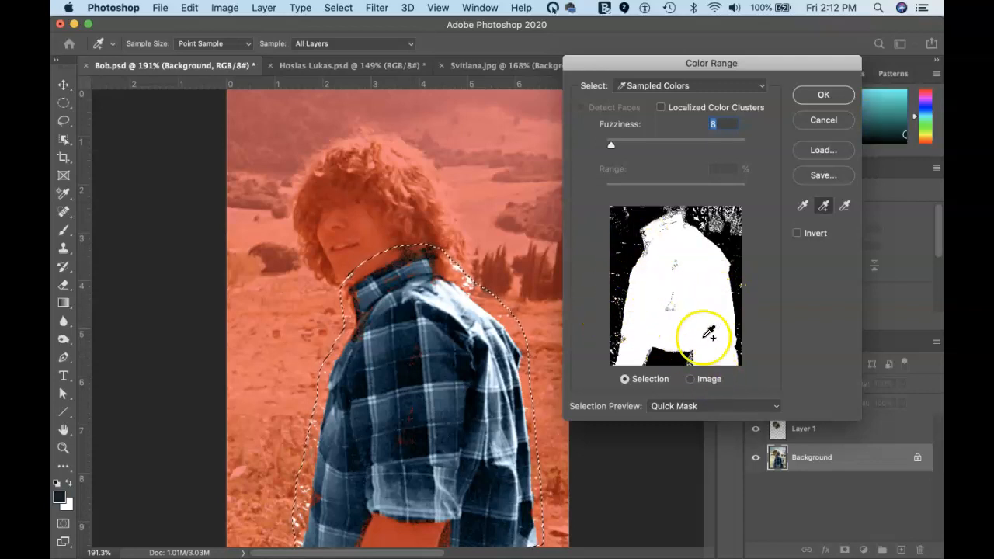
{"action": "mouse_move", "coordinate": [672, 375]}
{"action": "left_mouse_down"}
{"action": "mouse_move", "coordinate": [616, 391]}
{"action": "mouse_move", "coordinate": [689, 292]}
{"action": "left_mouse_up"}
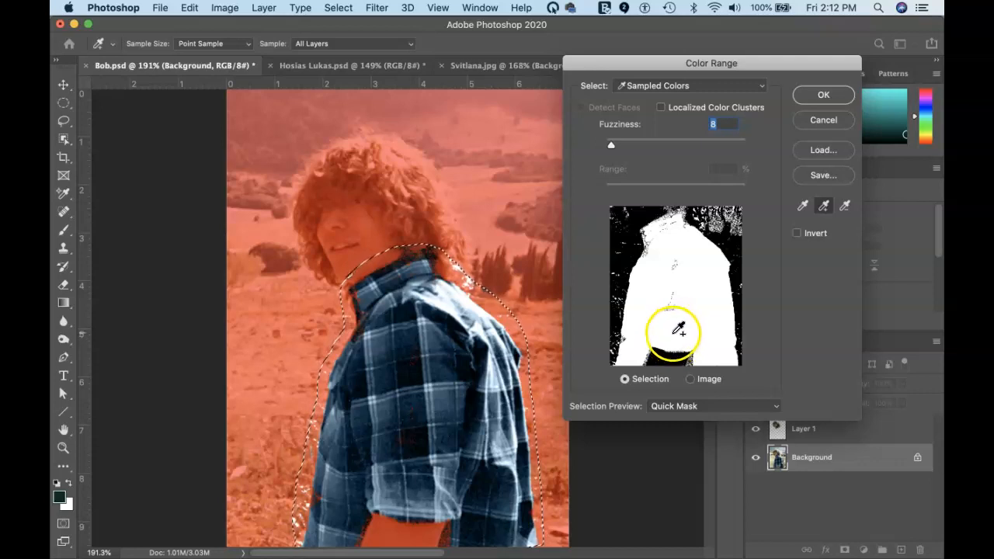
{"action": "left_click", "coordinate": [676, 335]}
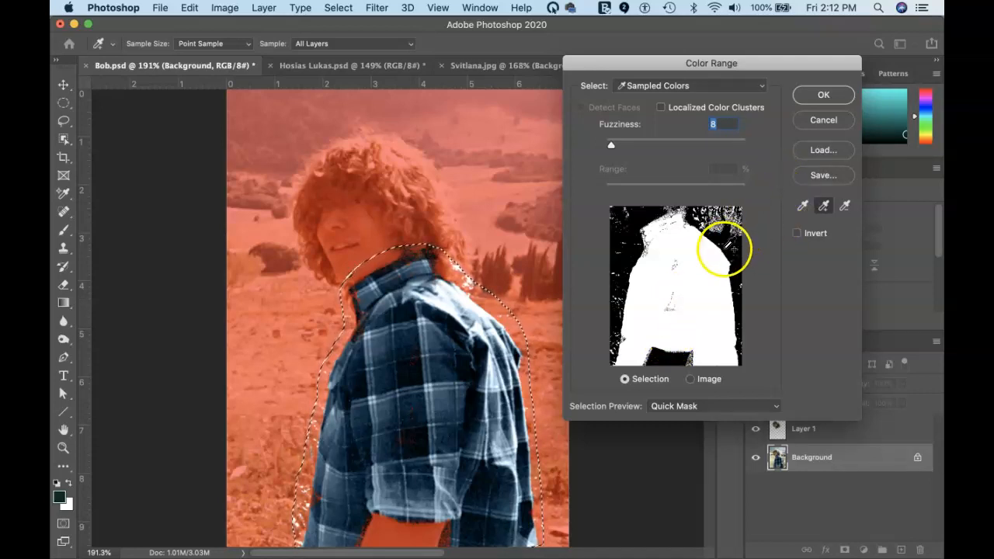
Accept the Color Range selection and show it as a red Quick Mask
{"action": "left_click", "coordinate": [821, 95]}
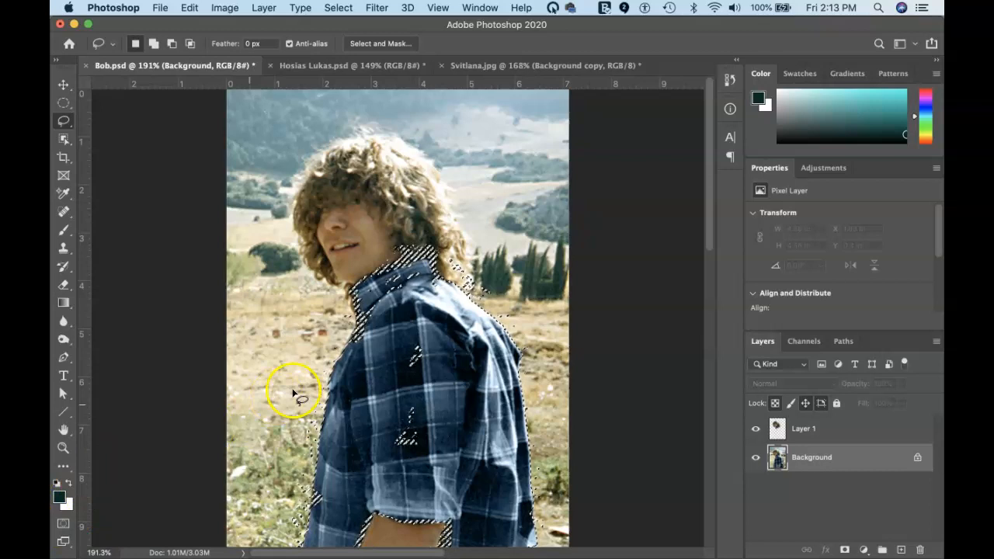
{"action": "key", "text": "q"}
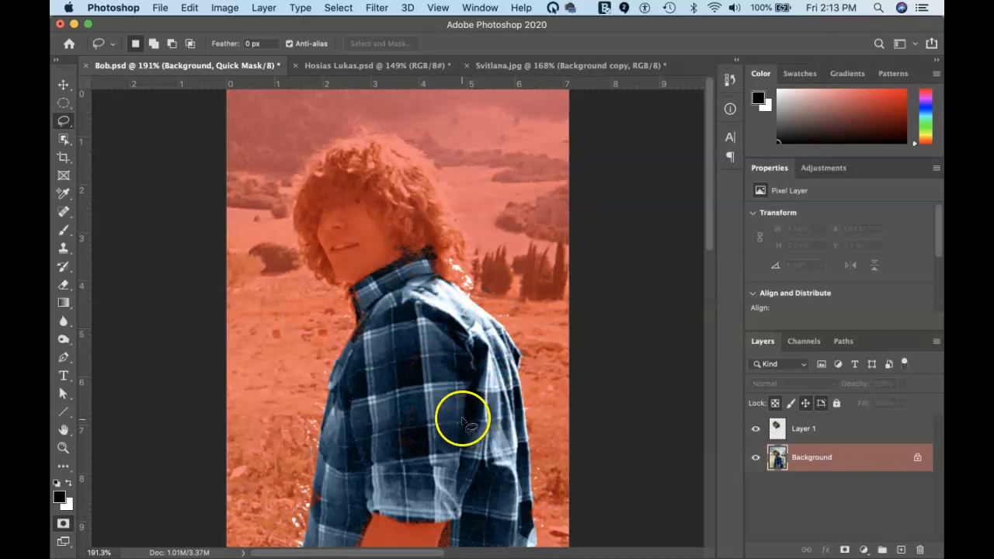
Choose a Hard Round brush at 9 px and 100% hardness for the quick mask
{"action": "key", "text": "b"}
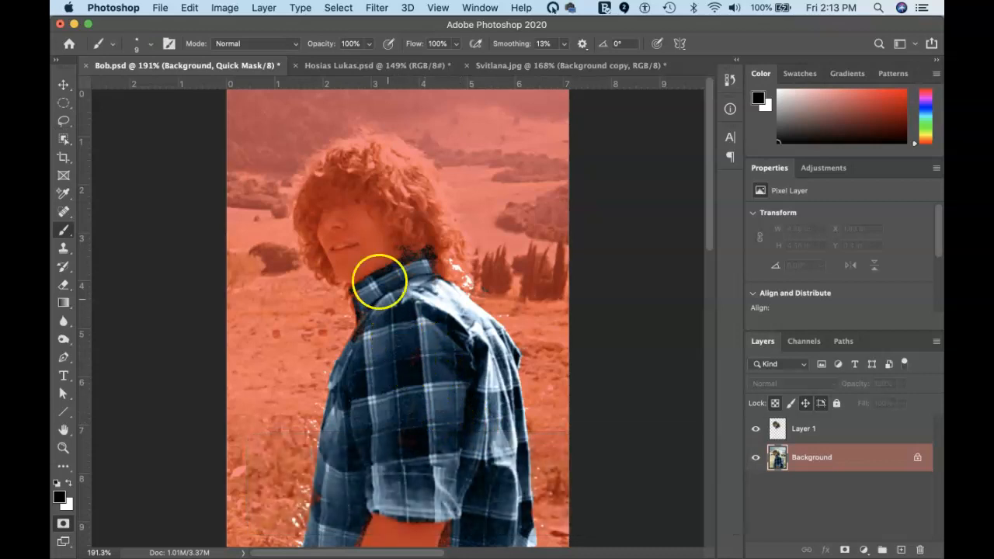
{"action": "left_click", "coordinate": [150, 44]}
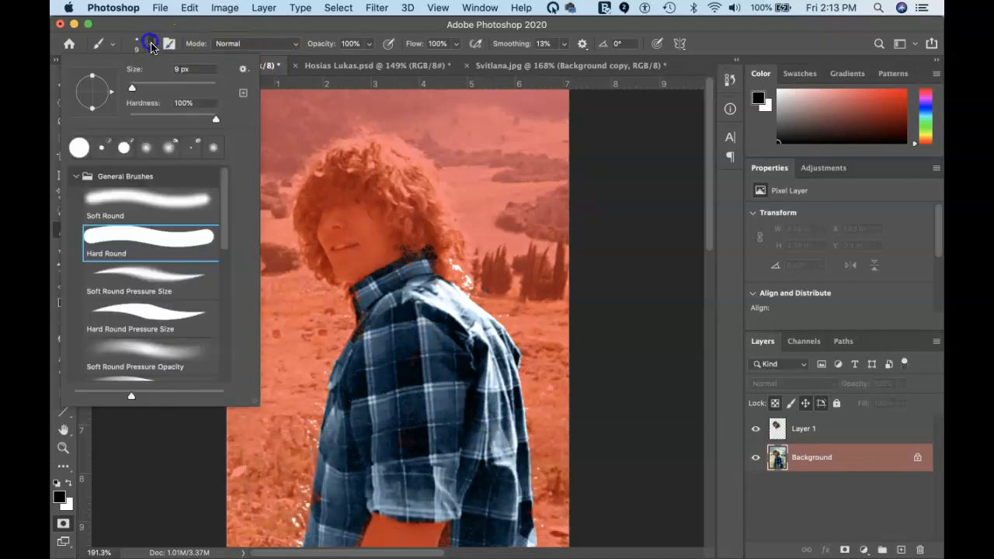
{"action": "left_click", "coordinate": [159, 245]}
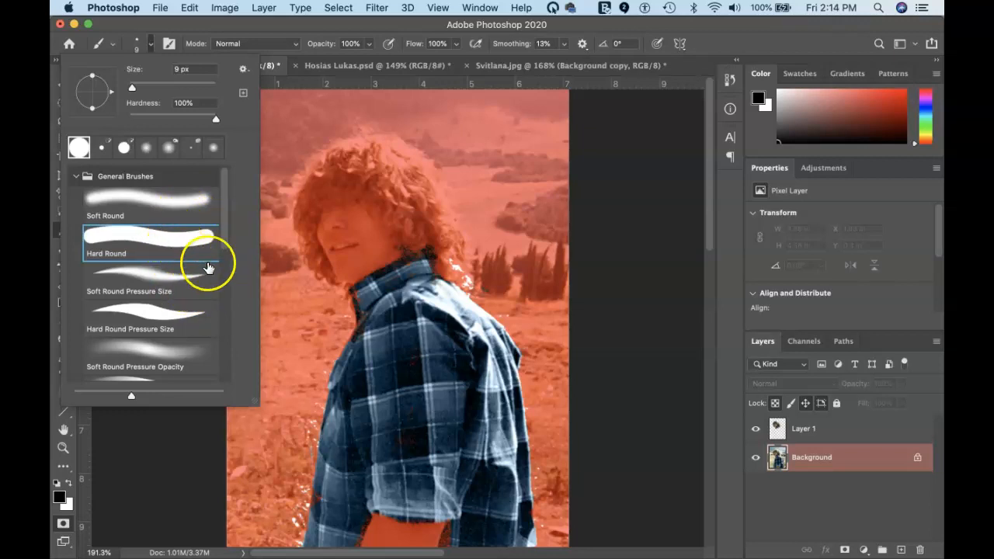
{"action": "left_click", "coordinate": [393, 354]}
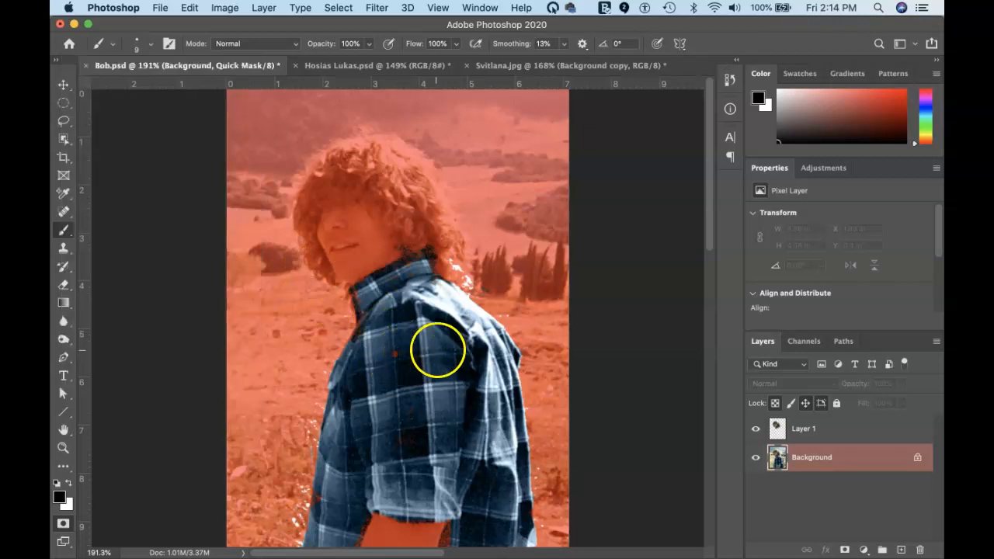
Undo the last stroke, resize the brush, and mask the neck spot and shoulder edge
{"action": "key", "text": "super+z"}
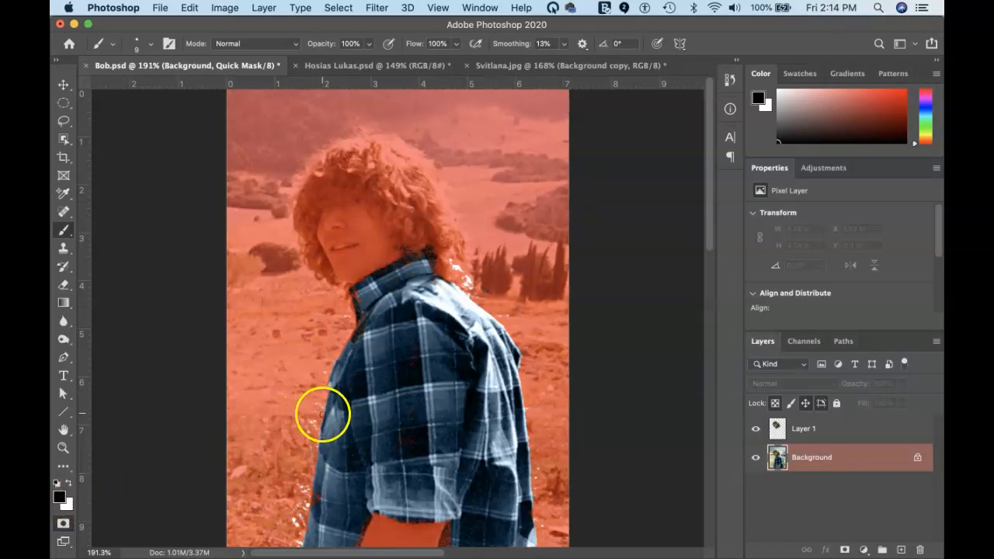
{"action": "key", "text": "bracketright"}
{"action": "key", "text": "bracketright"}
{"action": "key", "text": "bracketright"}
{"action": "key", "text": "bracketright"}
{"action": "key", "text": "bracketright"}
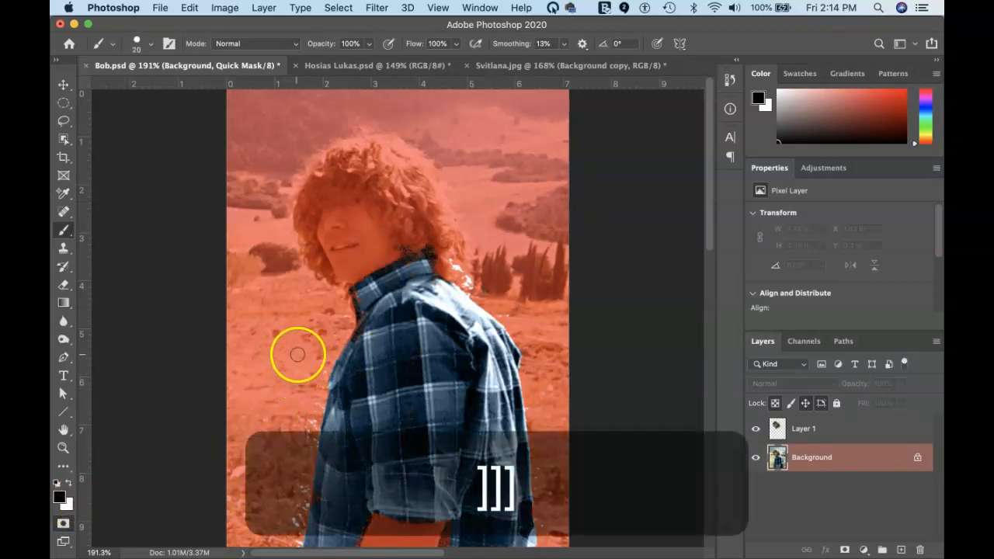
{"action": "key", "text": "bracketright"}
{"action": "key", "text": "bracketright"}
{"action": "key", "text": "bracketright"}
{"action": "key", "text": "bracketright"}
{"action": "key", "text": "bracketright"}
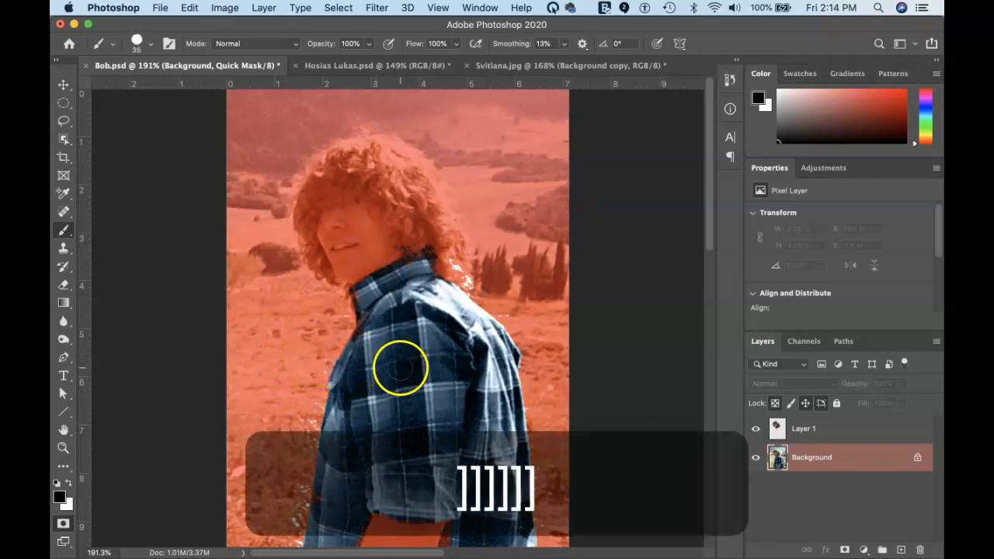
{"action": "key", "text": "bracketright"}
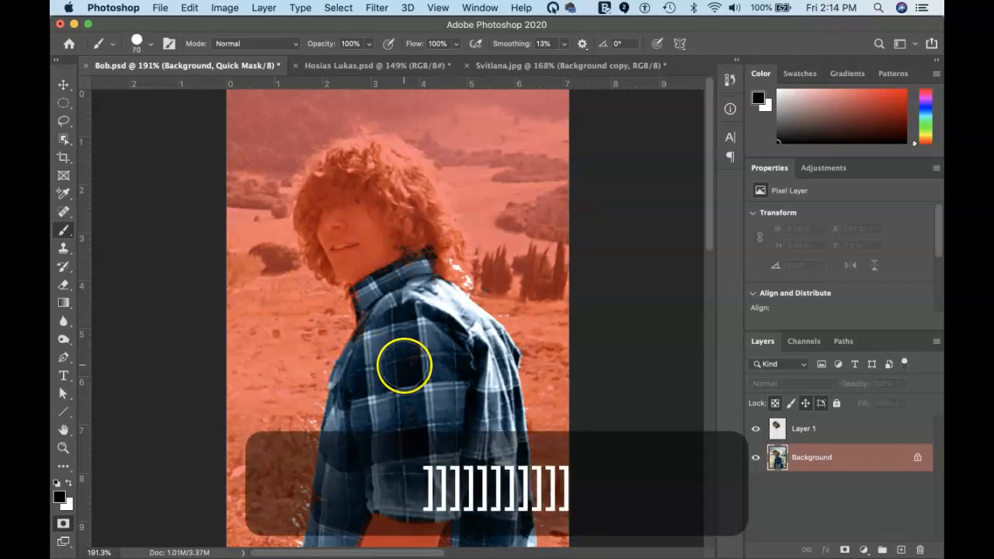
{"action": "key", "text": "bracketright"}
{"action": "key", "text": "bracketright"}
{"action": "key", "text": "bracketright"}
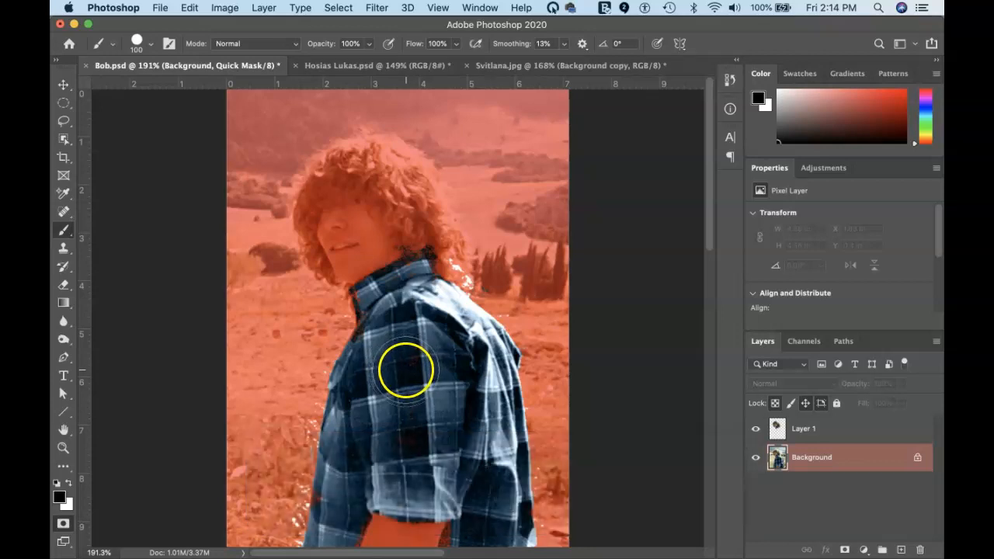
{"action": "key", "text": "bracketleft"}
{"action": "key", "text": "bracketleft"}
{"action": "key", "text": "bracketleft"}
{"action": "key", "text": "bracketleft"}
{"action": "key", "text": "bracketleft"}
{"action": "key", "text": "bracketleft"}
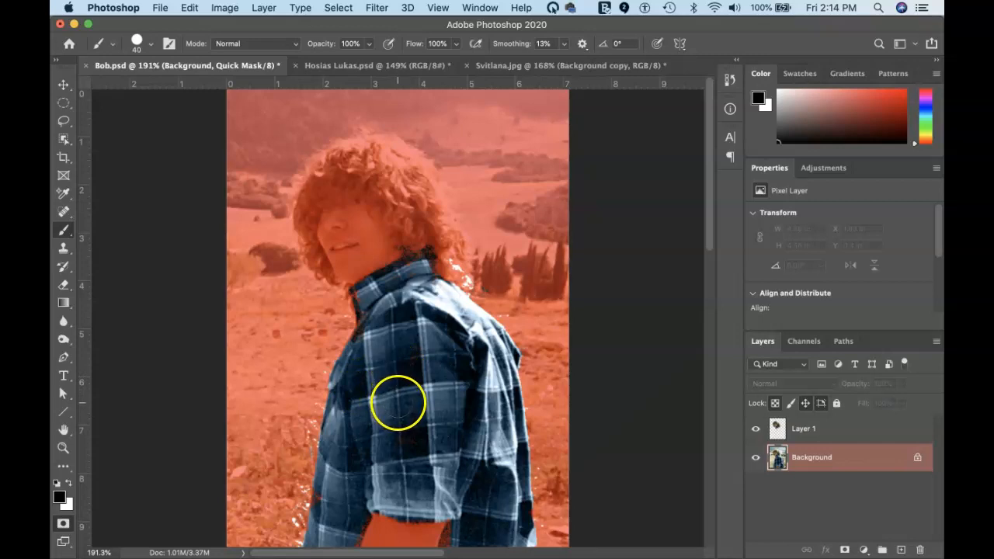
{"action": "key", "text": "bracketright"}
{"action": "key", "text": "bracketright"}
{"action": "key", "text": "bracketright"}
{"action": "key", "text": "bracketright"}
{"action": "key", "text": "bracketright"}
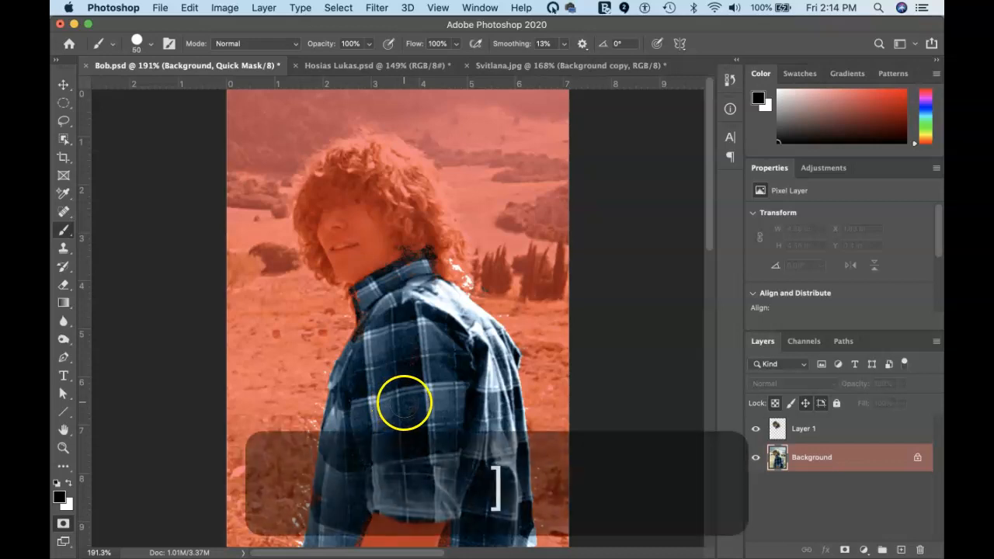
{"action": "key", "text": "bracketleft"}
{"action": "key", "text": "bracketleft"}
{"action": "key", "text": "bracketleft"}
{"action": "key", "text": "bracketleft"}
{"action": "key", "text": "bracketleft"}
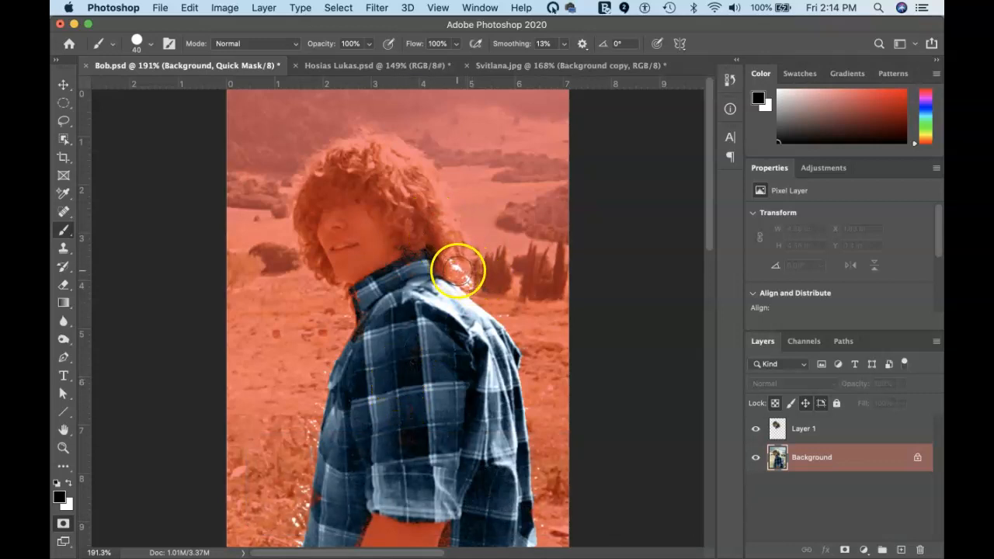
{"action": "left_click_drag", "start_coordinate": [459, 265], "coordinate": [455, 265]}
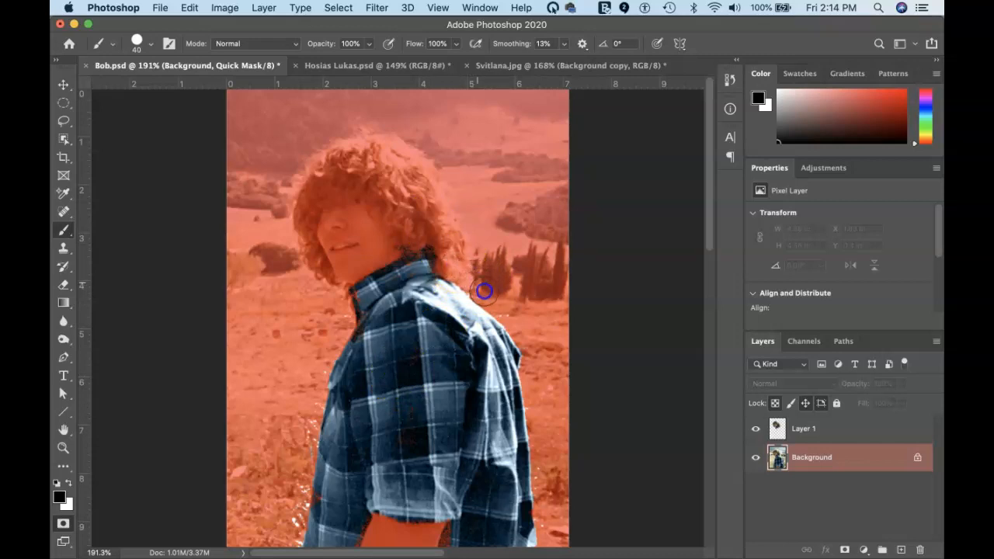
{"action": "mouse_move", "coordinate": [511, 315]}
{"action": "left_mouse_down"}
{"action": "mouse_move", "coordinate": [520, 355]}
{"action": "mouse_move", "coordinate": [508, 357]}
{"action": "mouse_move", "coordinate": [495, 336]}
{"action": "left_mouse_up"}
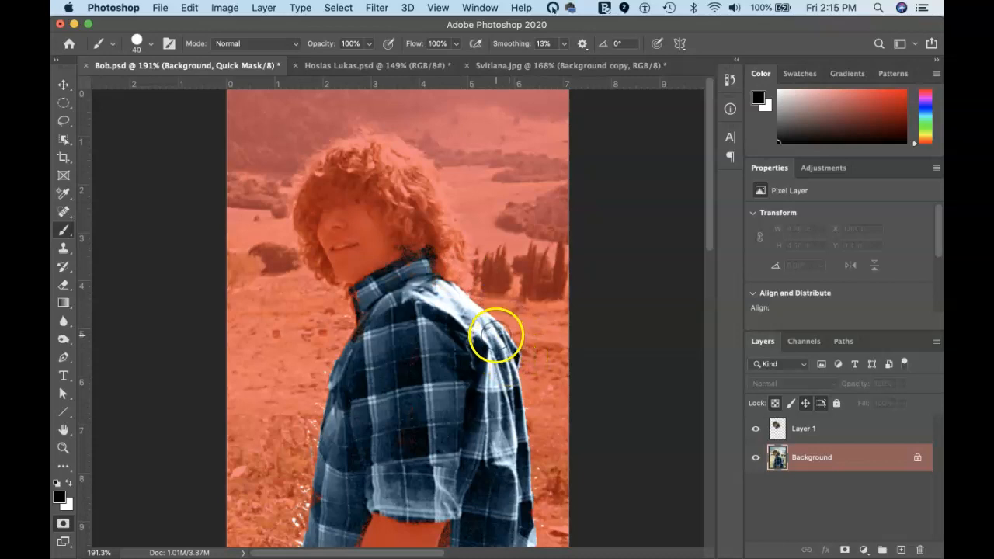
Zoom in on the collar and mask the dark and white speckles and pale fringe around it
{"action": "key", "text": "super+equal"}
{"action": "key", "text": "super+equal"}
{"action": "key", "text": "super+equal"}
{"action": "key", "text": "super+equal"}
{"action": "key", "text": "super+equal"}
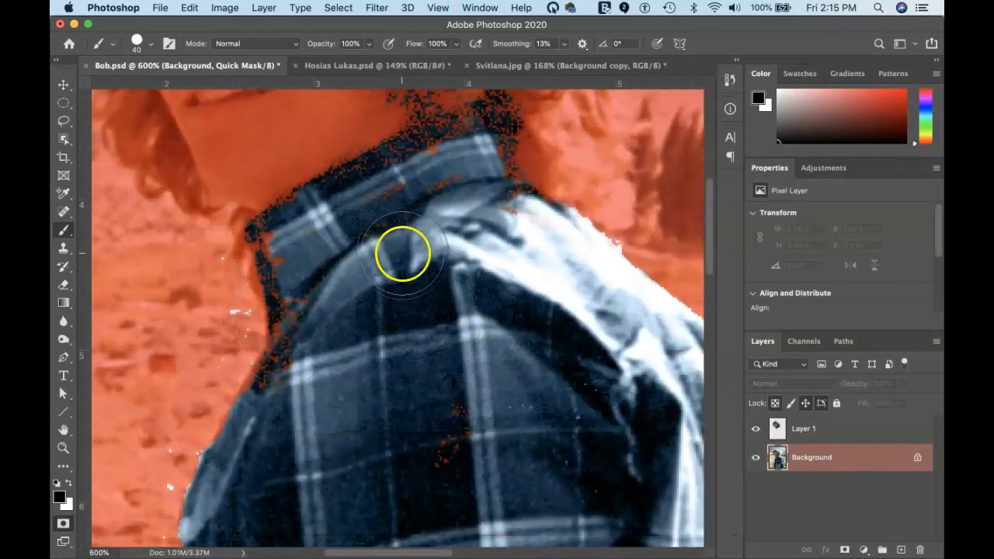
{"action": "left_click_drag", "start_coordinate": [407, 250], "coordinate": [410, 295]}
{"action": "left_click_drag", "start_coordinate": [397, 380], "coordinate": [392, 376]}
{"action": "mouse_move", "coordinate": [361, 226]}
{"action": "left_mouse_down"}
{"action": "mouse_move", "coordinate": [446, 187]}
{"action": "mouse_move", "coordinate": [394, 214]}
{"action": "mouse_move", "coordinate": [488, 186]}
{"action": "left_mouse_up"}
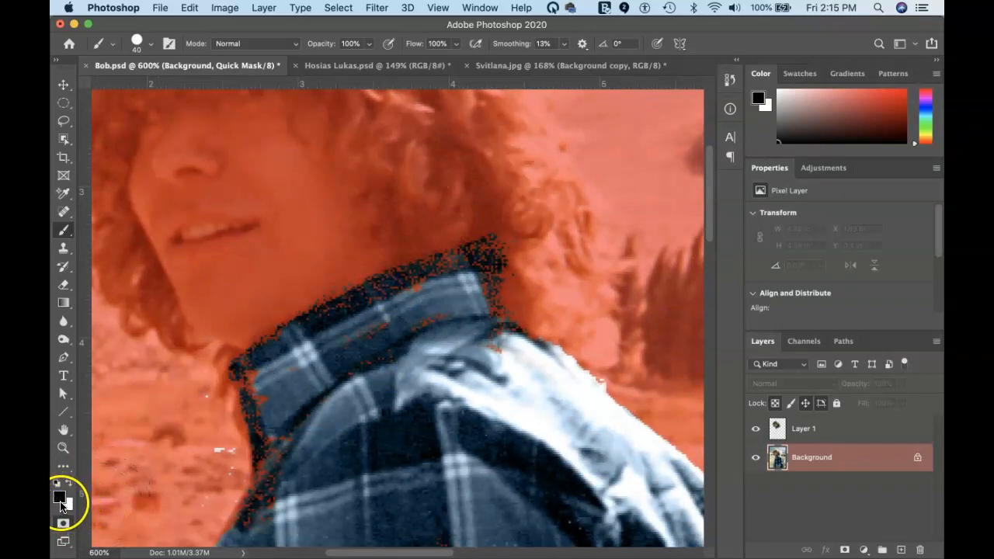
{"action": "mouse_move", "coordinate": [538, 223]}
{"action": "left_mouse_down"}
{"action": "mouse_move", "coordinate": [515, 229]}
{"action": "mouse_move", "coordinate": [528, 259]}
{"action": "left_mouse_up"}
{"action": "left_click_drag", "start_coordinate": [606, 333], "coordinate": [626, 357]}
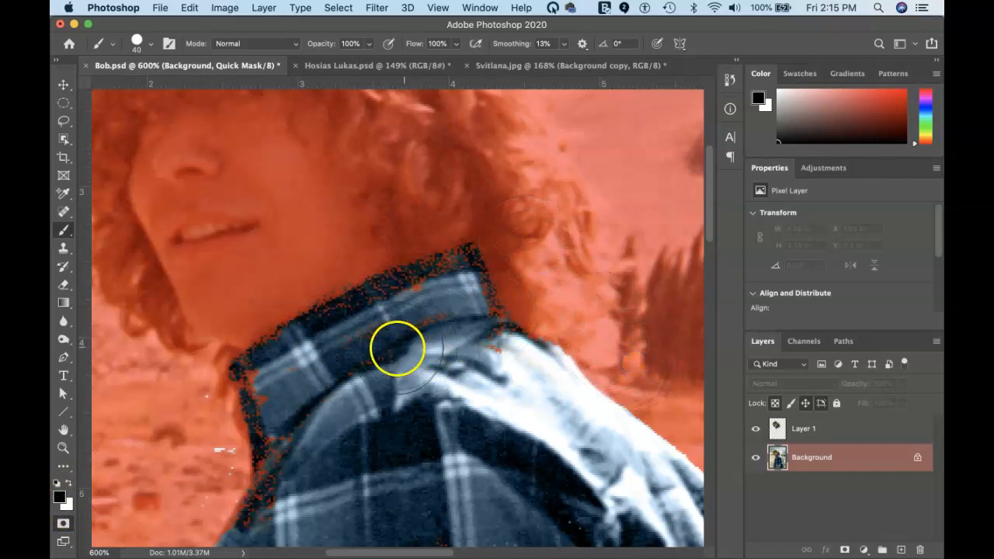
{"action": "mouse_move", "coordinate": [167, 432]}
{"action": "left_mouse_down"}
{"action": "mouse_move", "coordinate": [180, 463]}
{"action": "mouse_move", "coordinate": [210, 468]}
{"action": "mouse_move", "coordinate": [177, 414]}
{"action": "mouse_move", "coordinate": [194, 449]}
{"action": "mouse_move", "coordinate": [177, 496]}
{"action": "mouse_move", "coordinate": [187, 495]}
{"action": "mouse_move", "coordinate": [162, 472]}
{"action": "mouse_move", "coordinate": [193, 463]}
{"action": "mouse_move", "coordinate": [207, 482]}
{"action": "mouse_move", "coordinate": [218, 476]}
{"action": "mouse_move", "coordinate": [385, 353]}
{"action": "left_mouse_up"}
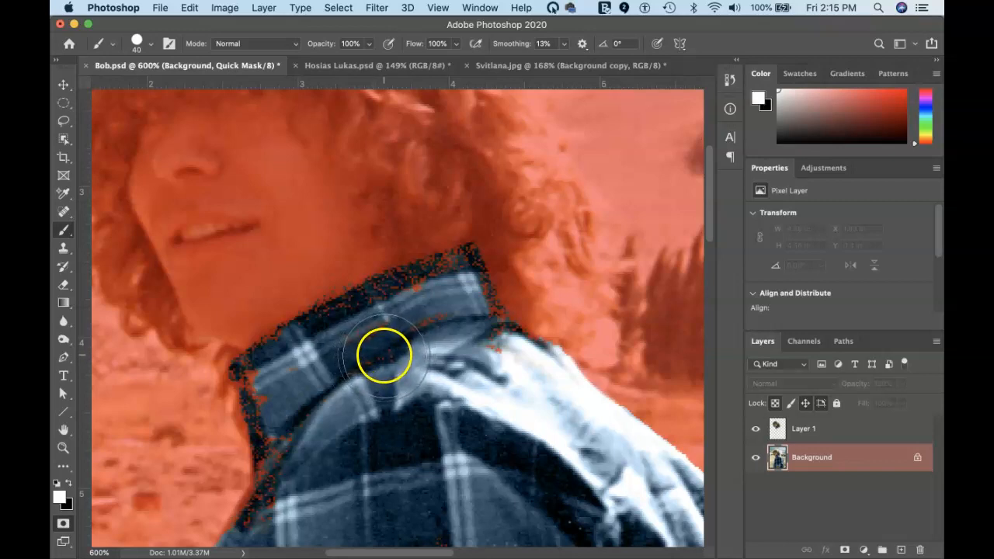
Paint white to clear stray mask off the collar, then restore mask along its left edge
{"action": "key", "text": "x"}
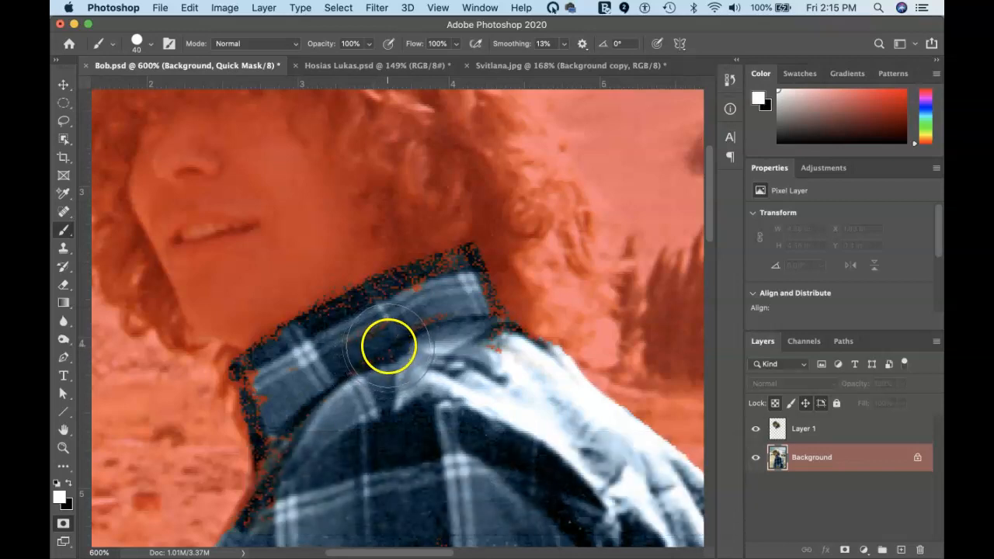
{"action": "mouse_move", "coordinate": [396, 341]}
{"action": "left_mouse_down"}
{"action": "mouse_move", "coordinate": [379, 344]}
{"action": "mouse_move", "coordinate": [396, 340]}
{"action": "left_mouse_up"}
{"action": "left_click_drag", "start_coordinate": [443, 295], "coordinate": [467, 318]}
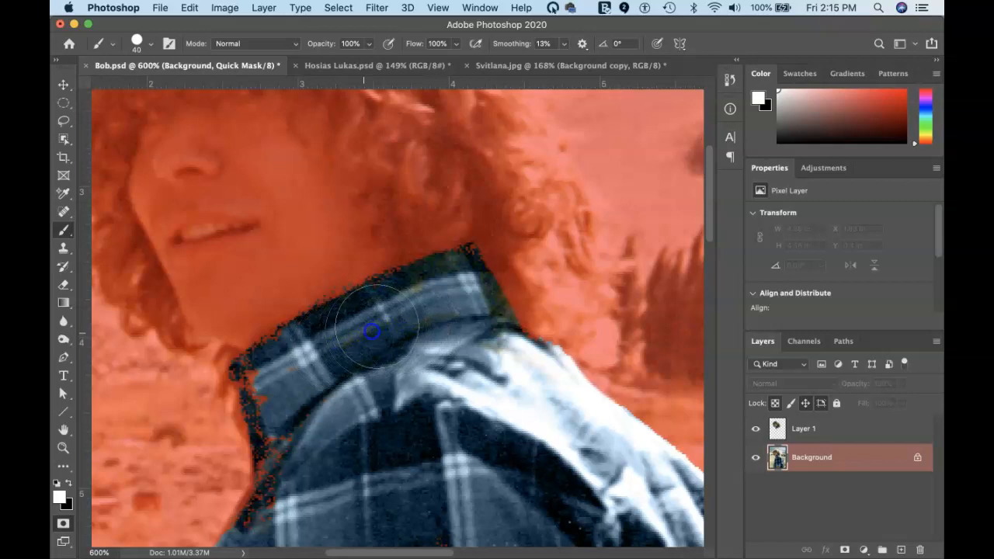
{"action": "left_click_drag", "start_coordinate": [292, 496], "coordinate": [292, 507]}
{"action": "key", "text": "x"}
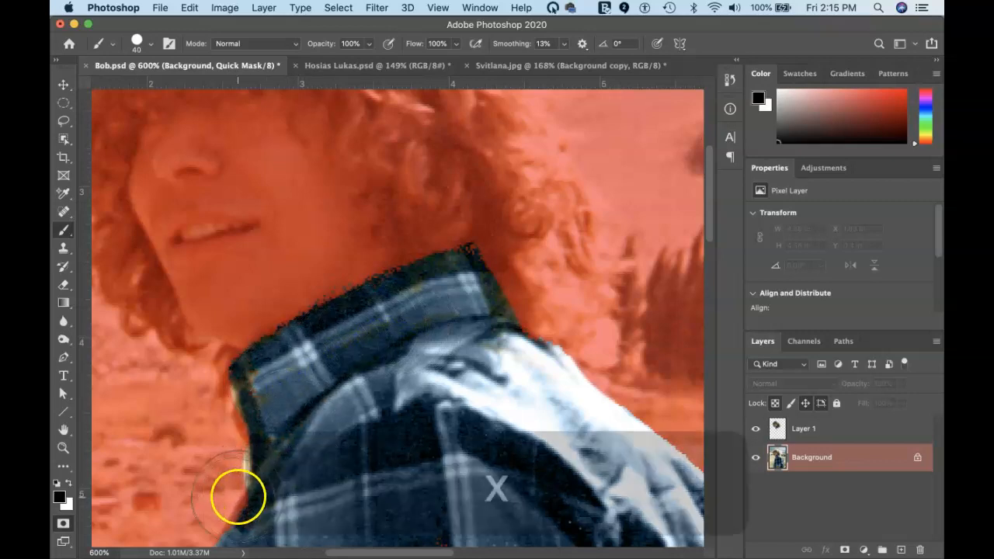
{"action": "mouse_move", "coordinate": [243, 457]}
{"action": "left_mouse_down"}
{"action": "mouse_move", "coordinate": [201, 457]}
{"action": "mouse_move", "coordinate": [204, 470]}
{"action": "mouse_move", "coordinate": [194, 412]}
{"action": "left_mouse_up"}
{"action": "key", "text": "space"}
{"action": "left_click_drag", "start_coordinate": [415, 422], "coordinate": [383, 394]}
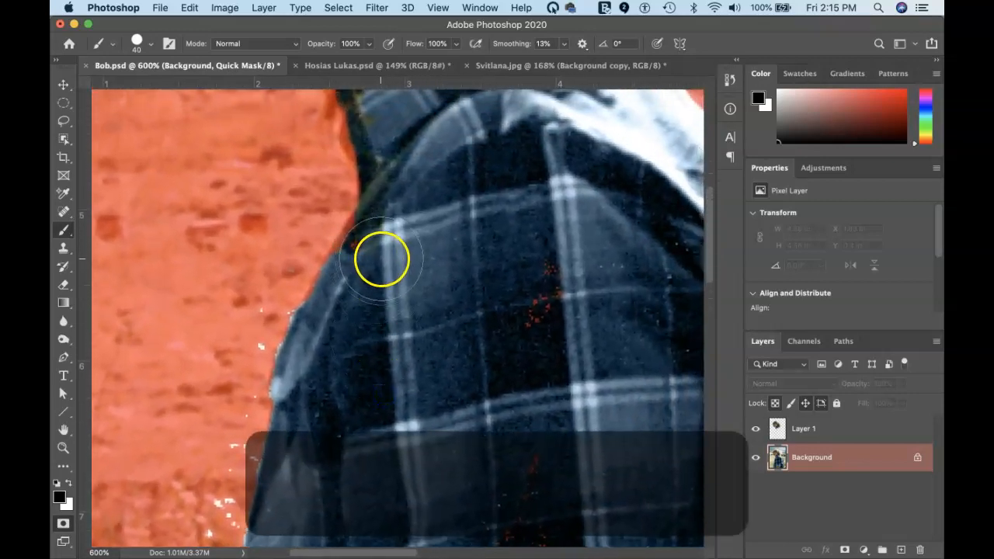
Mask the white specks along the shirt's left edge and clear red specks from its back
{"action": "key", "text": "space"}
{"action": "left_click_drag", "start_coordinate": [230, 344], "coordinate": [332, 230]}
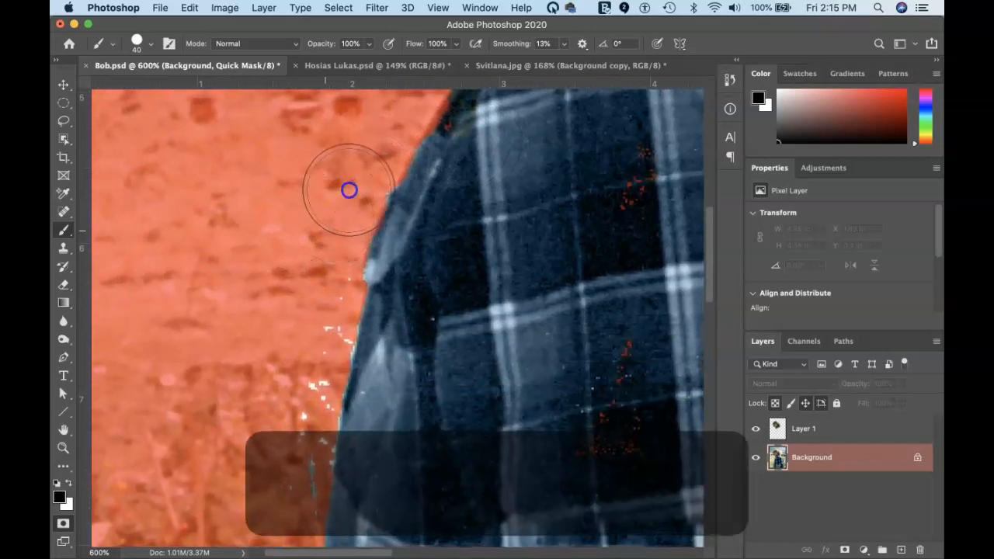
{"action": "mouse_move", "coordinate": [307, 322]}
{"action": "left_mouse_down"}
{"action": "mouse_move", "coordinate": [298, 433]}
{"action": "mouse_move", "coordinate": [273, 506]}
{"action": "left_mouse_up"}
{"action": "left_click", "coordinate": [324, 395]}
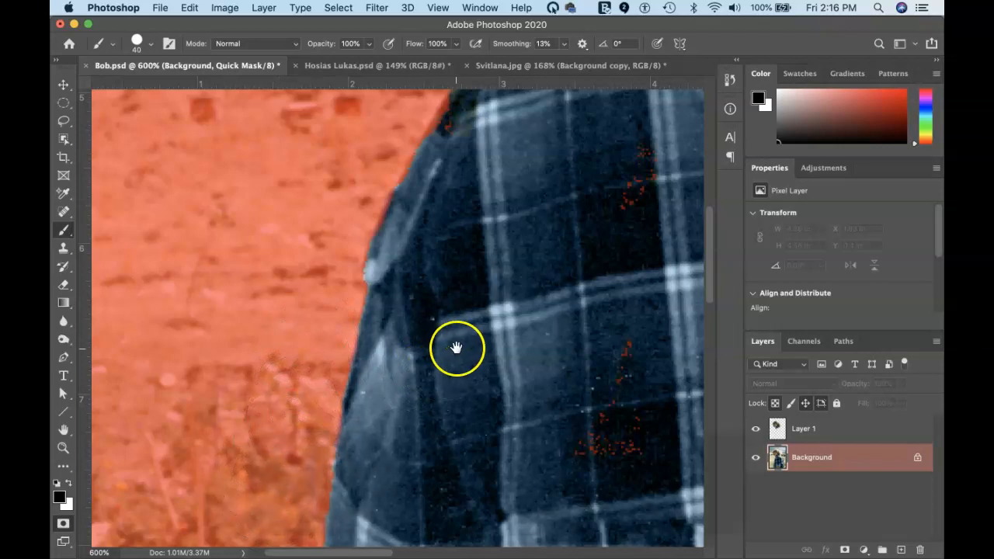
{"action": "key", "text": "space"}
{"action": "left_click_drag", "start_coordinate": [454, 346], "coordinate": [313, 359]}
{"action": "key", "text": "x"}
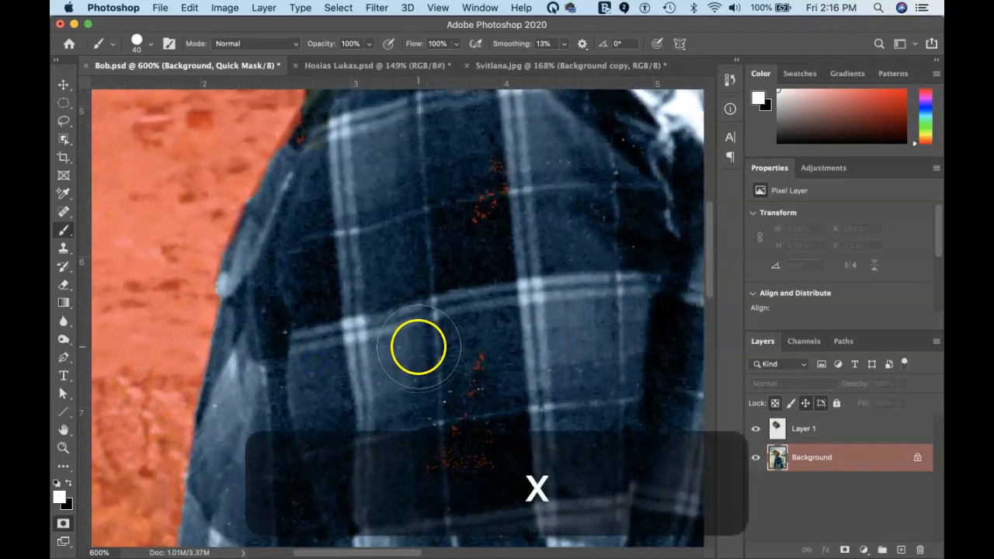
{"action": "left_click_drag", "start_coordinate": [484, 347], "coordinate": [476, 405]}
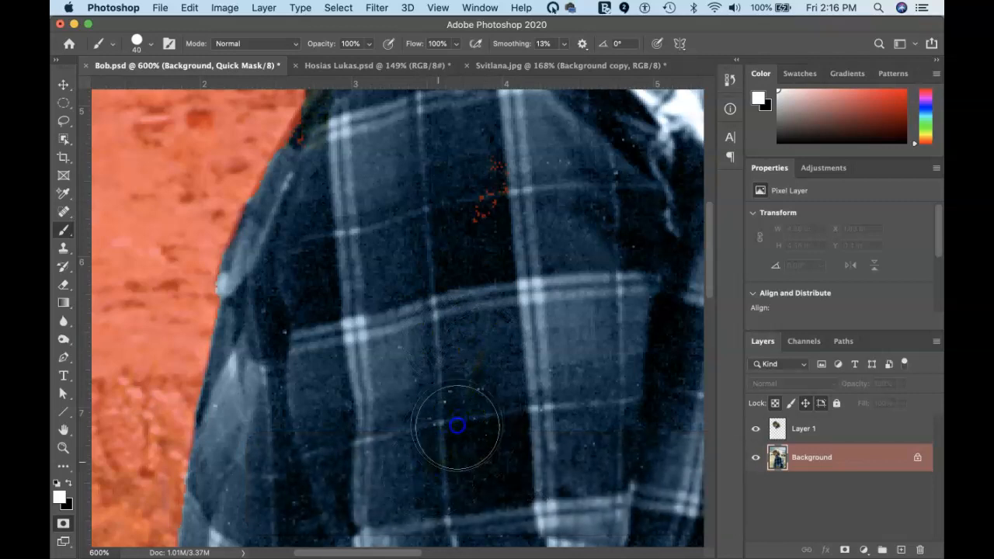
{"action": "key", "text": "space"}
{"action": "left_click_drag", "start_coordinate": [543, 282], "coordinate": [262, 352]}
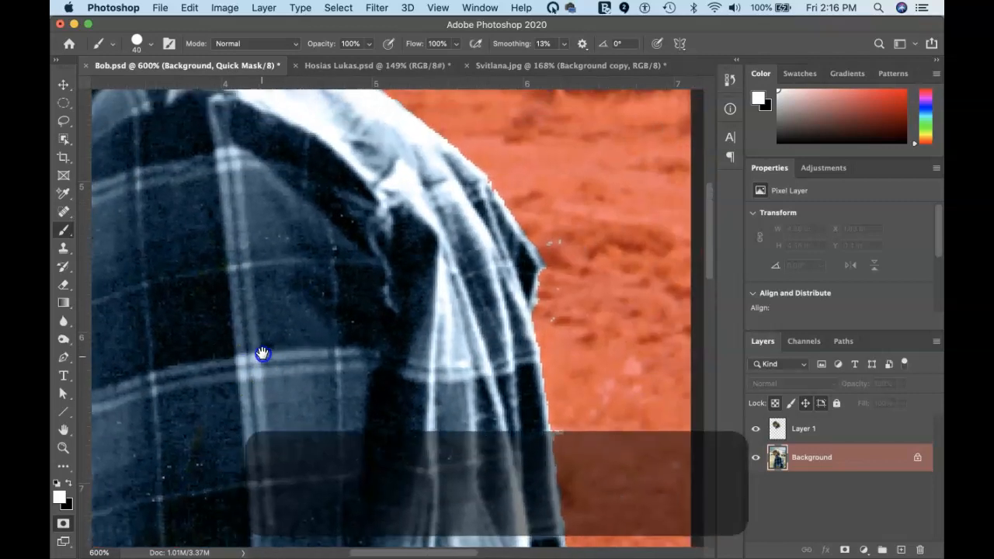
{"action": "left_click_drag", "start_coordinate": [393, 355], "coordinate": [353, 427]}
{"action": "left_click_drag", "start_coordinate": [369, 263], "coordinate": [337, 373]}
Mask the background specks beside the shoulder and near the shirt's bottom edge
{"action": "key", "text": "x"}
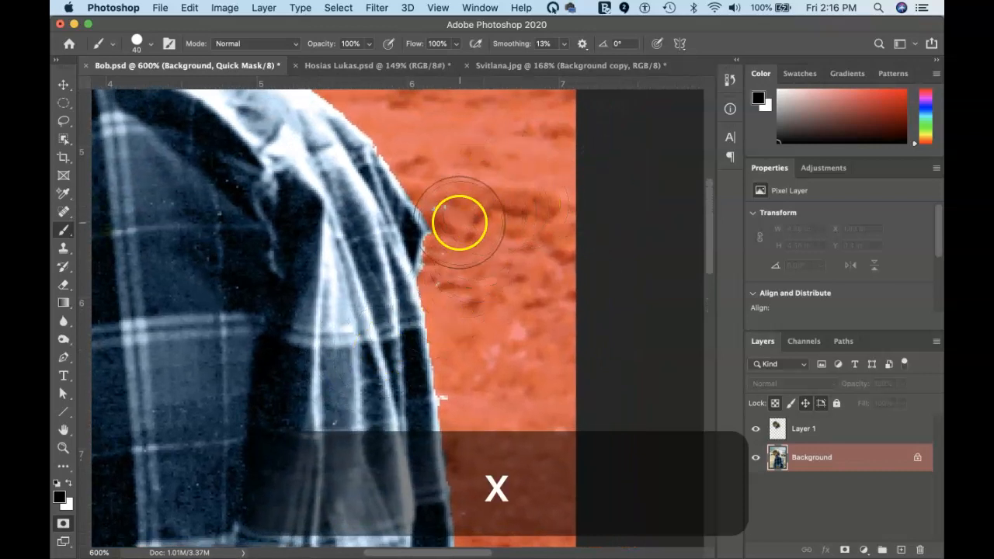
{"action": "left_click", "coordinate": [473, 196]}
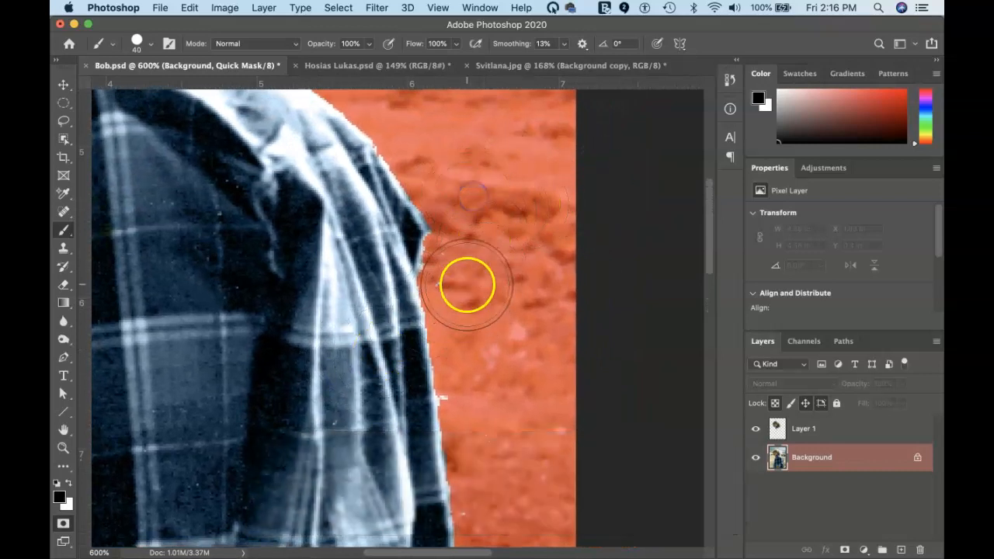
{"action": "scroll", "coordinate": [421, 277], "scroll_direction": "down", "scroll_amount": 10}
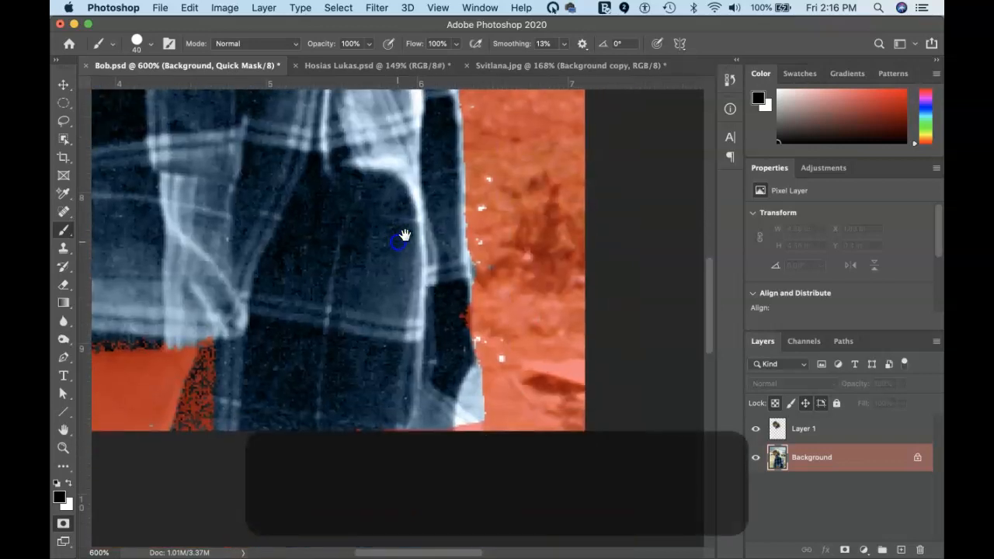
{"action": "left_click", "coordinate": [507, 179]}
{"action": "mouse_move", "coordinate": [507, 178]}
{"action": "left_mouse_down"}
{"action": "mouse_move", "coordinate": [521, 206]}
{"action": "mouse_move", "coordinate": [515, 290]}
{"action": "mouse_move", "coordinate": [532, 358]}
{"action": "left_mouse_up"}
{"action": "key", "text": "space"}
{"action": "mouse_move", "coordinate": [334, 299]}
{"action": "left_mouse_down"}
{"action": "mouse_move", "coordinate": [520, 304]}
{"action": "mouse_move", "coordinate": [429, 289]}
{"action": "left_mouse_up"}
{"action": "left_click", "coordinate": [466, 365]}
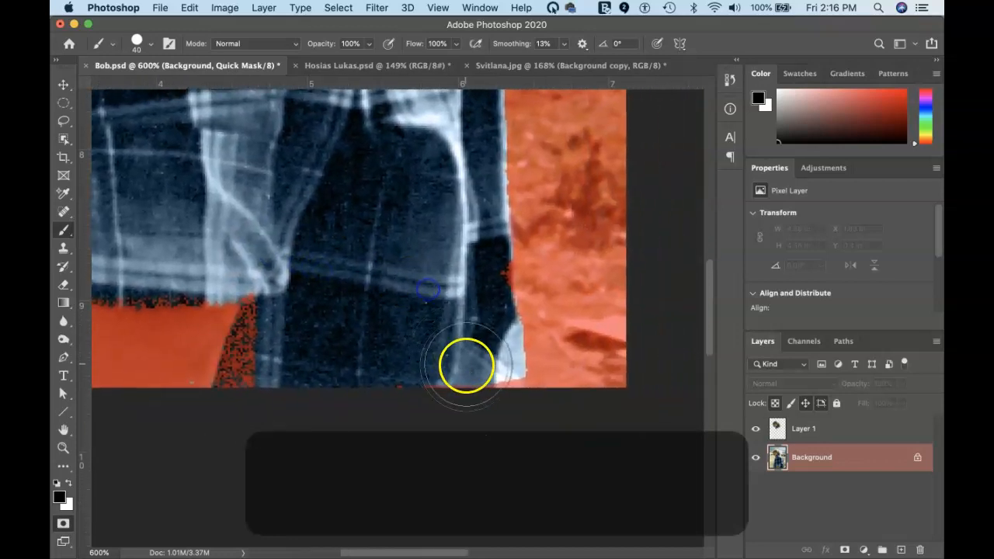
{"action": "left_click_drag", "start_coordinate": [465, 365], "coordinate": [468, 355]}
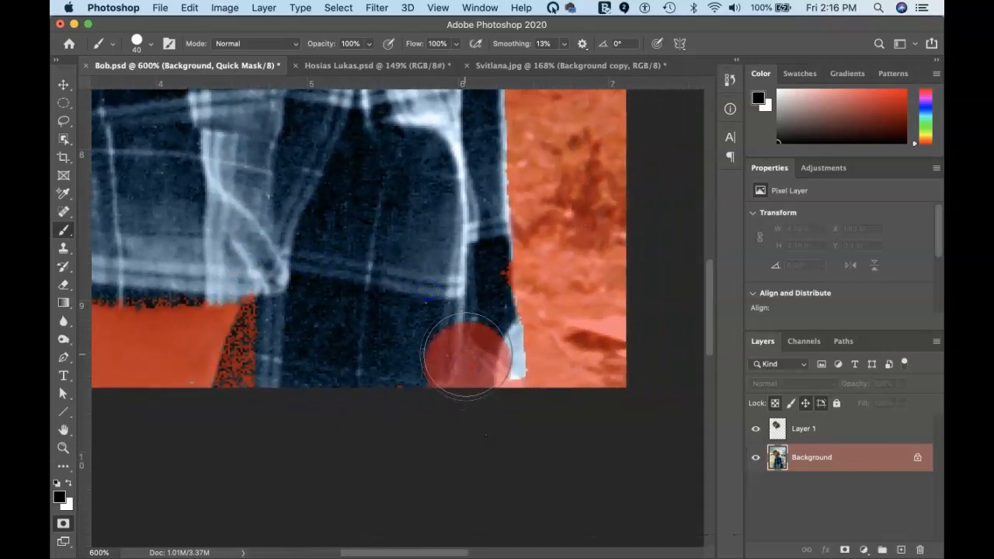
Clear mask from the shirt's lower right and speckled corner, touch up its left edge, and fit on screen
{"action": "key", "text": "x"}
{"action": "left_click_drag", "start_coordinate": [466, 361], "coordinate": [479, 377]}
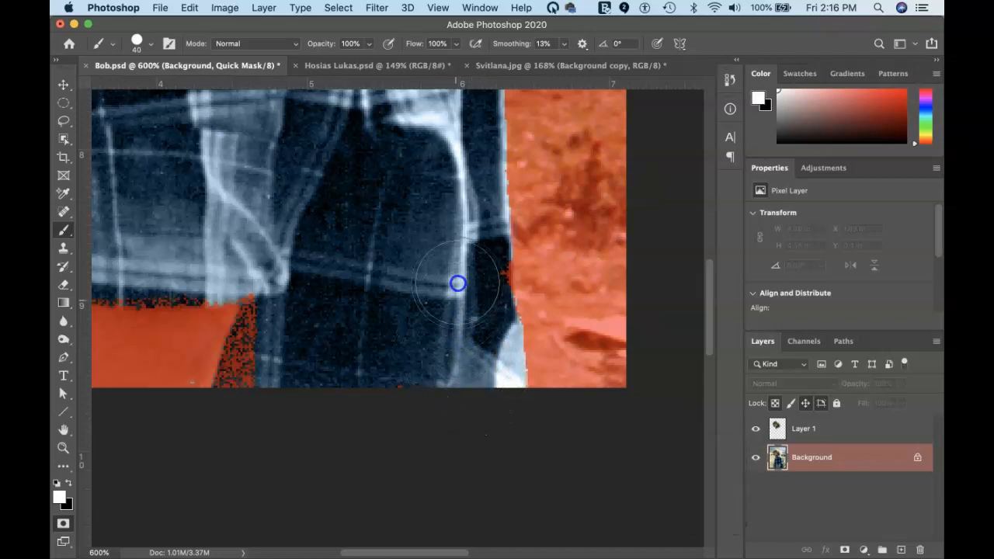
{"action": "key", "text": "space"}
{"action": "left_click_drag", "start_coordinate": [349, 291], "coordinate": [512, 222]}
{"action": "mouse_move", "coordinate": [419, 254]}
{"action": "left_mouse_down"}
{"action": "mouse_move", "coordinate": [414, 238]}
{"action": "mouse_move", "coordinate": [288, 282]}
{"action": "mouse_move", "coordinate": [194, 224]}
{"action": "mouse_move", "coordinate": [268, 261]}
{"action": "left_mouse_up"}
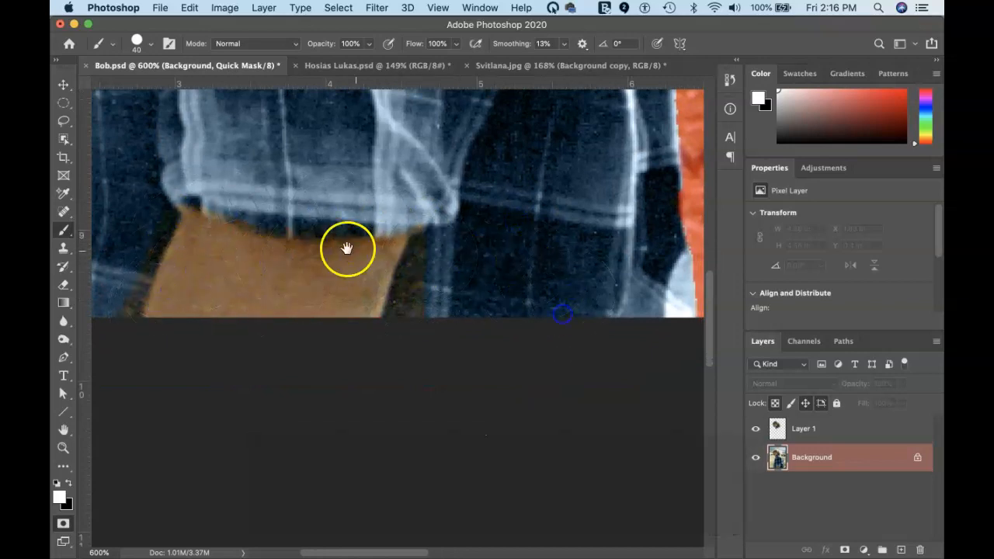
{"action": "left_click_drag", "start_coordinate": [333, 248], "coordinate": [577, 348]}
{"action": "left_click_drag", "start_coordinate": [428, 223], "coordinate": [521, 200]}
{"action": "left_click_drag", "start_coordinate": [380, 256], "coordinate": [378, 248]}
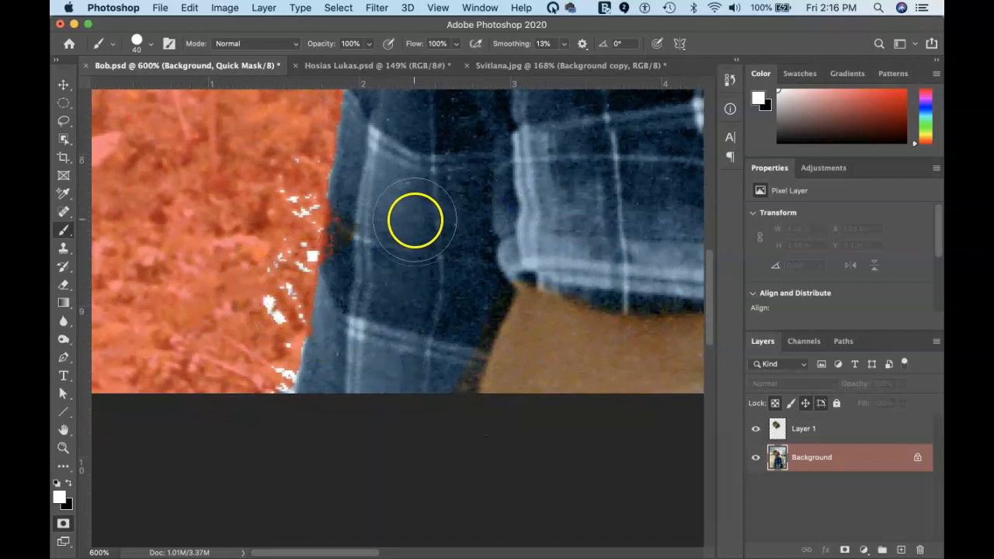
{"action": "key", "text": "super+0"}
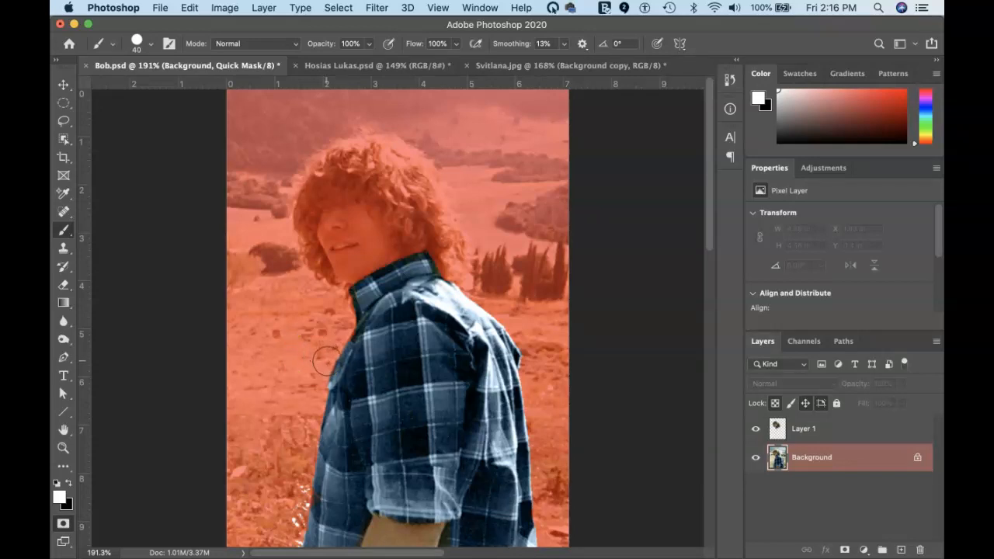
Exit Quick Mask and store the shirt selection with Select > Save Selection as a New channel
{"action": "key", "text": "q"}
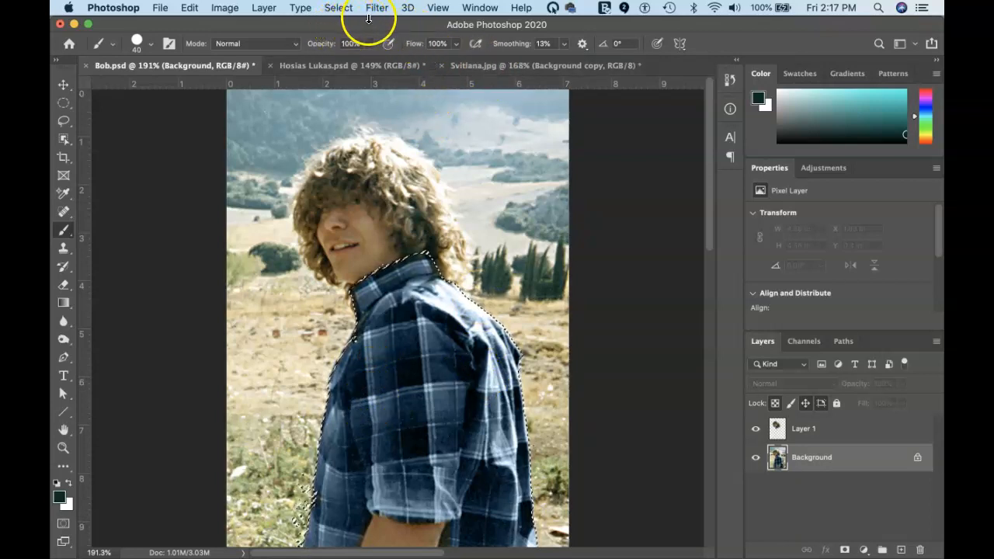
{"action": "left_click", "coordinate": [342, 10]}
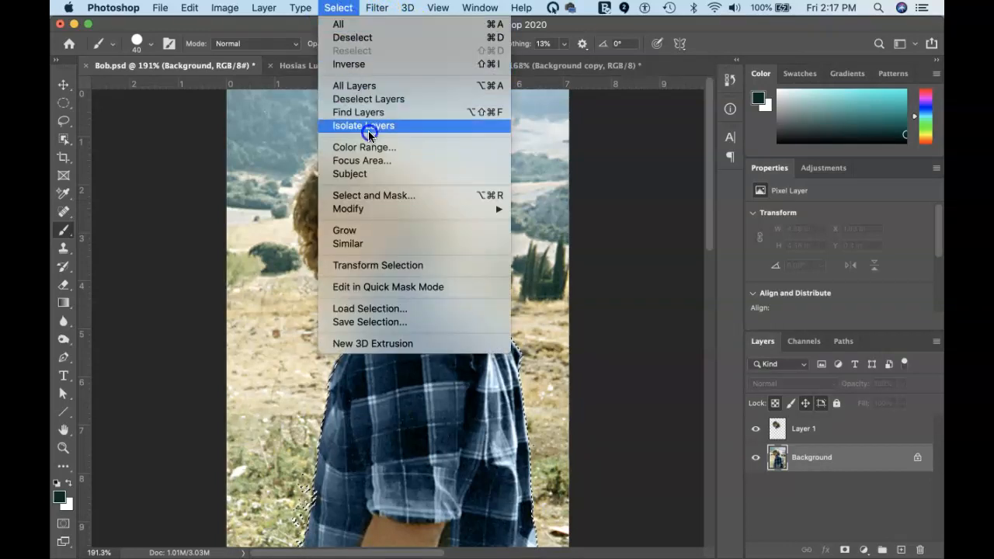
{"action": "left_click", "coordinate": [409, 323]}
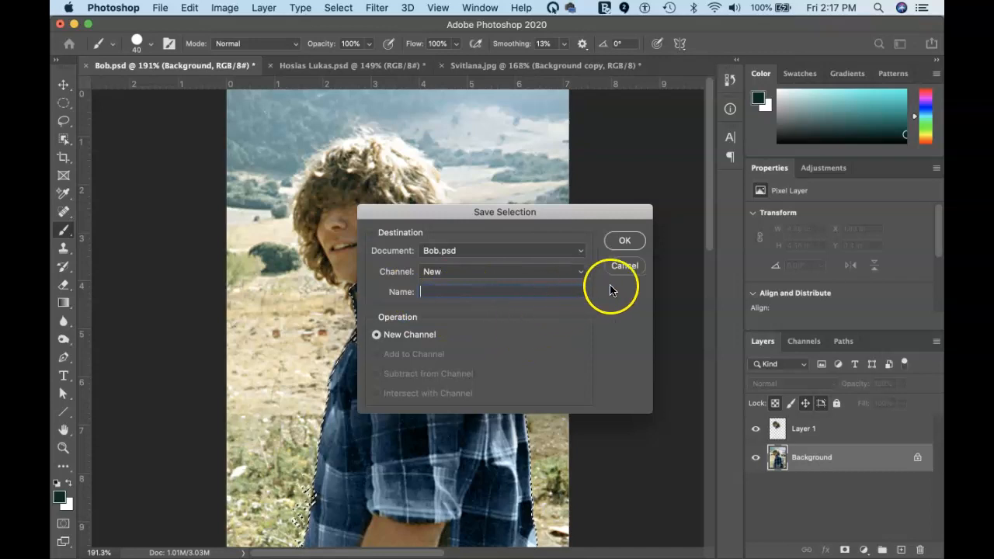
{"action": "left_click", "coordinate": [622, 243]}
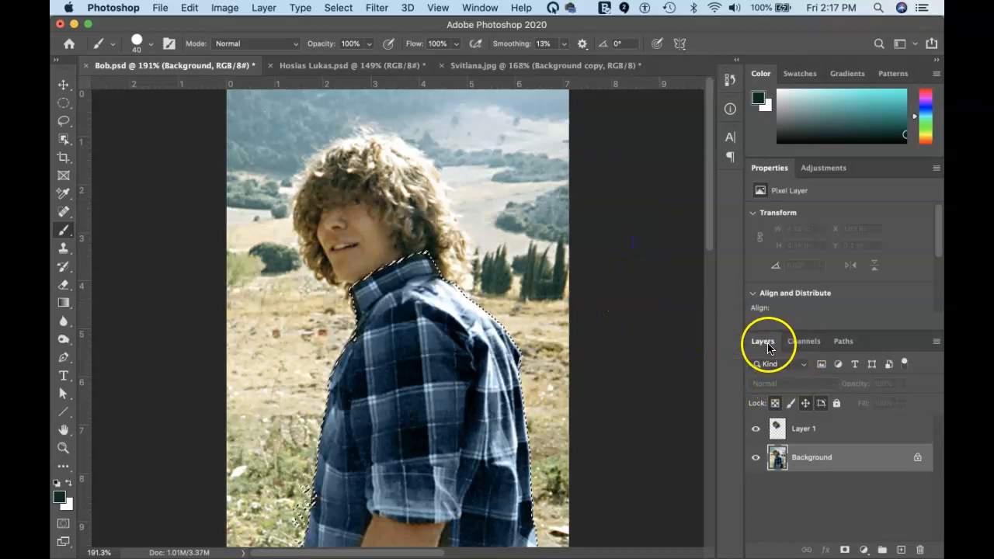
Display the Alpha 2 channel alone from the Channels panel and deselect everything
{"action": "left_click", "coordinate": [803, 345]}
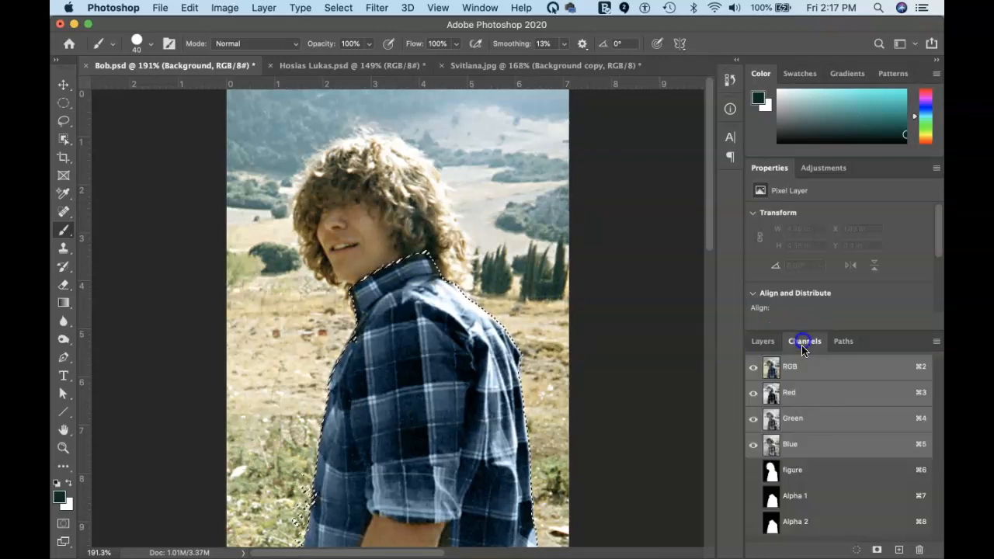
{"action": "left_click", "coordinate": [800, 521]}
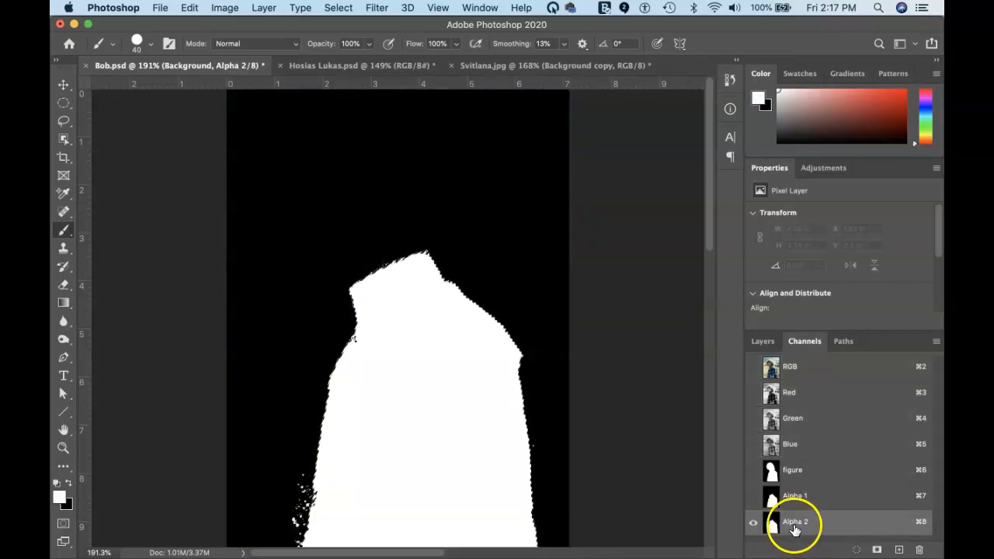
{"action": "key", "text": "super+d"}
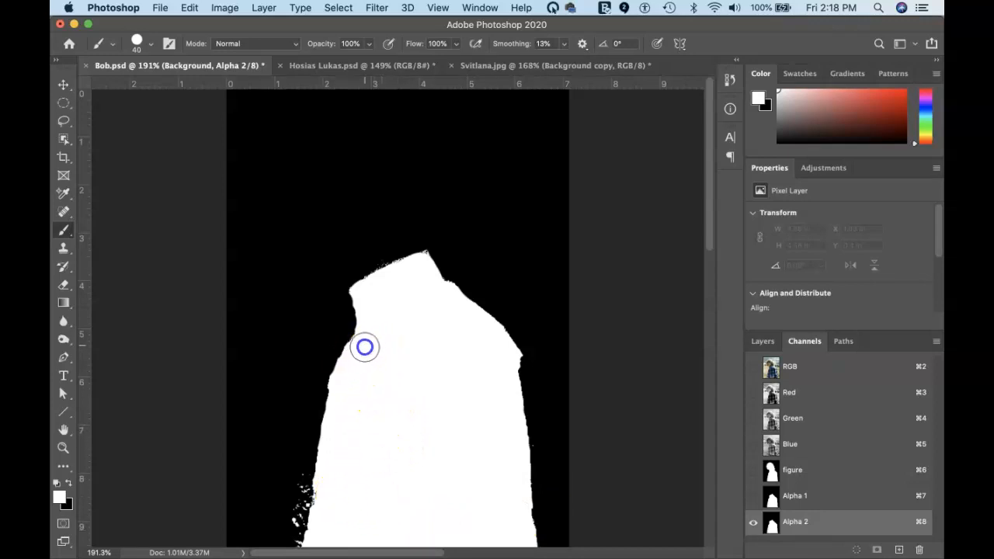
Paint white over the shirt area and the lower-left edge of the Alpha 2 mask
{"action": "mouse_move", "coordinate": [364, 347]}
{"action": "left_mouse_down"}
{"action": "mouse_move", "coordinate": [465, 400]}
{"action": "mouse_move", "coordinate": [414, 429]}
{"action": "mouse_move", "coordinate": [419, 463]}
{"action": "mouse_move", "coordinate": [472, 435]}
{"action": "mouse_move", "coordinate": [344, 517]}
{"action": "mouse_move", "coordinate": [294, 520]}
{"action": "mouse_move", "coordinate": [289, 485]}
{"action": "left_mouse_up"}
{"action": "key", "text": "x"}
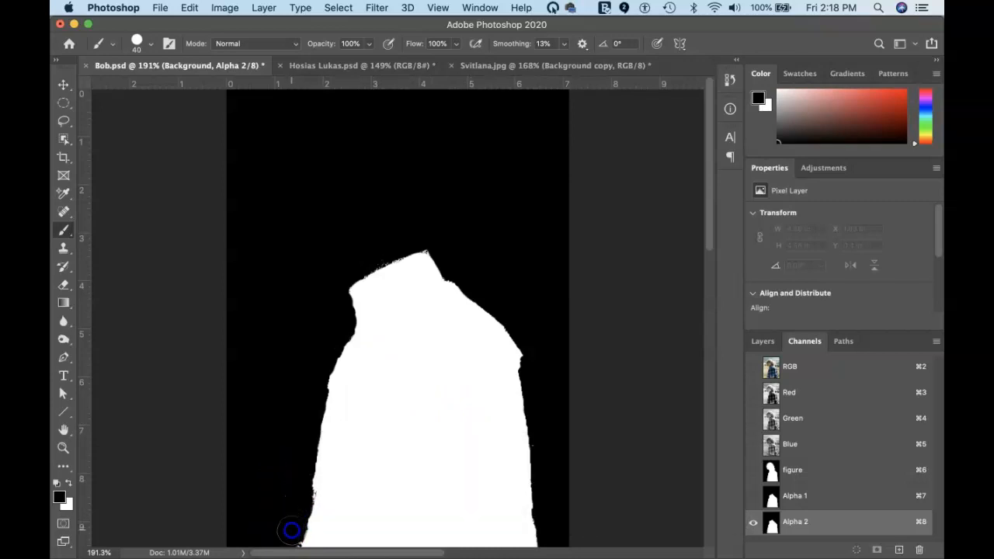
{"action": "key", "text": "x"}
{"action": "mouse_move", "coordinate": [315, 542]}
{"action": "left_mouse_down"}
{"action": "mouse_move", "coordinate": [368, 514]}
{"action": "mouse_move", "coordinate": [347, 495]}
{"action": "mouse_move", "coordinate": [333, 502]}
{"action": "mouse_move", "coordinate": [351, 470]}
{"action": "mouse_move", "coordinate": [333, 496]}
{"action": "mouse_move", "coordinate": [450, 428]}
{"action": "mouse_move", "coordinate": [466, 472]}
{"action": "mouse_move", "coordinate": [452, 360]}
{"action": "mouse_move", "coordinate": [440, 394]}
{"action": "left_mouse_up"}
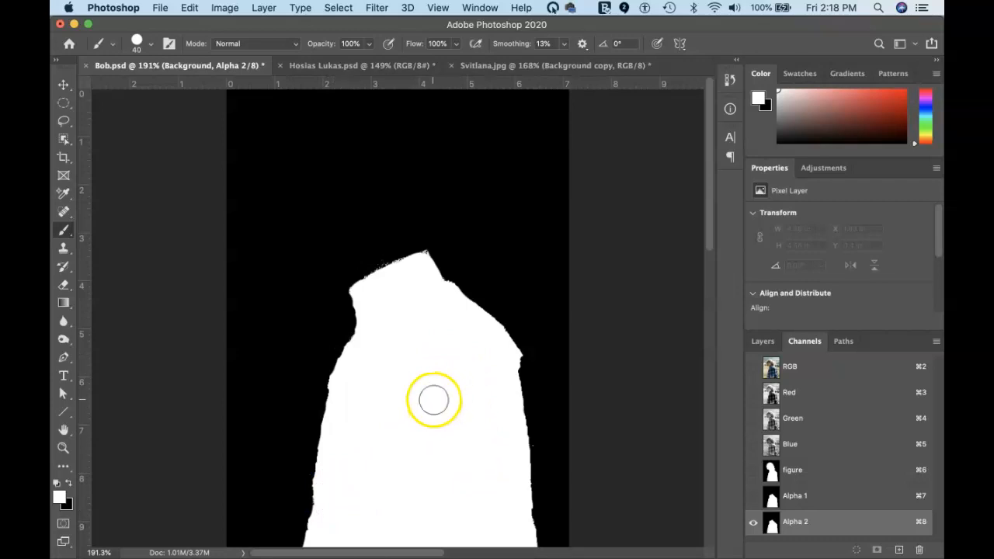
Zoom in and paint black along the mask's upper edge, filling the notch below its peak
{"action": "key", "text": "super+equal"}
{"action": "key", "text": "super+equal"}
{"action": "key", "text": "super+equal"}
{"action": "key", "text": "super+equal"}
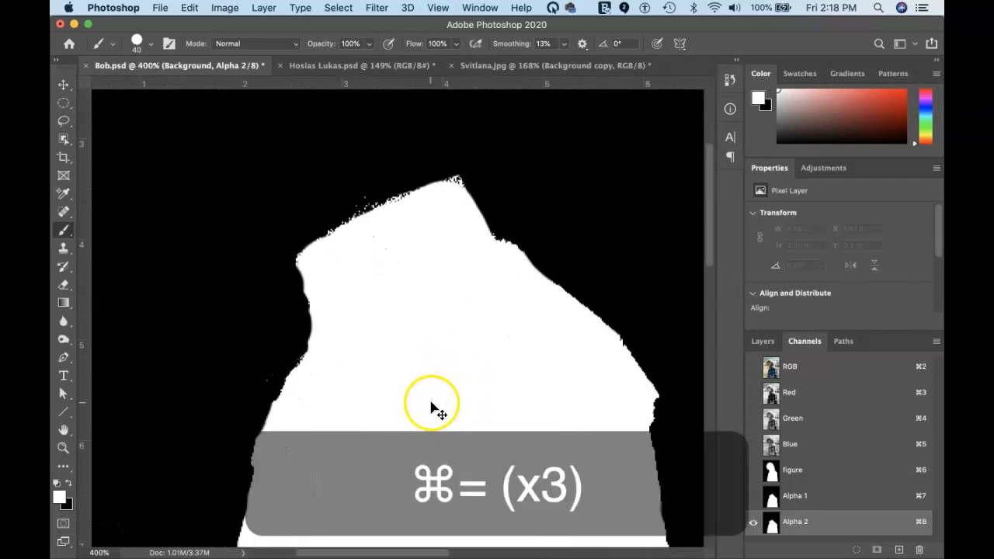
{"action": "key", "text": "super+equal"}
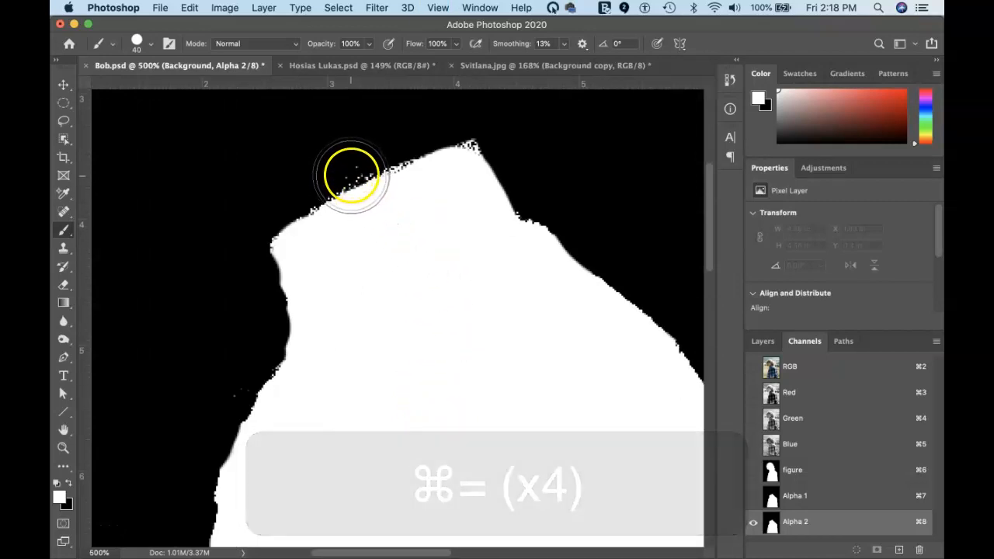
{"action": "key", "text": "x"}
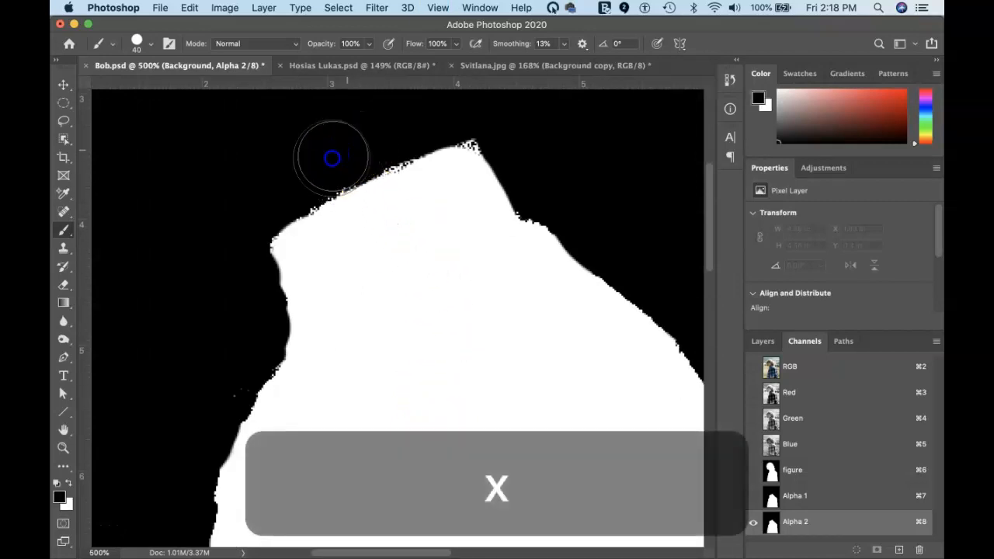
{"action": "left_click_drag", "start_coordinate": [352, 160], "coordinate": [482, 107]}
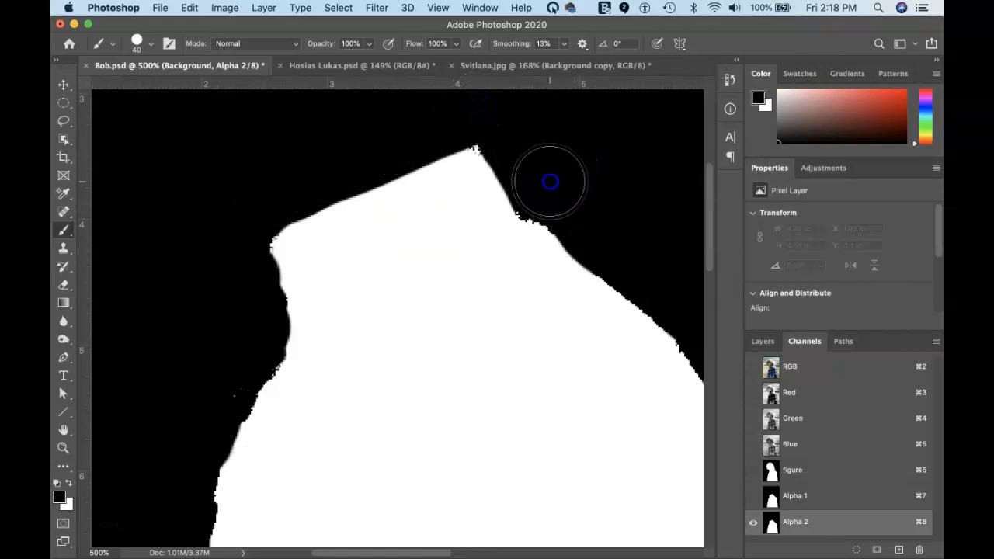
{"action": "left_click", "coordinate": [563, 210]}
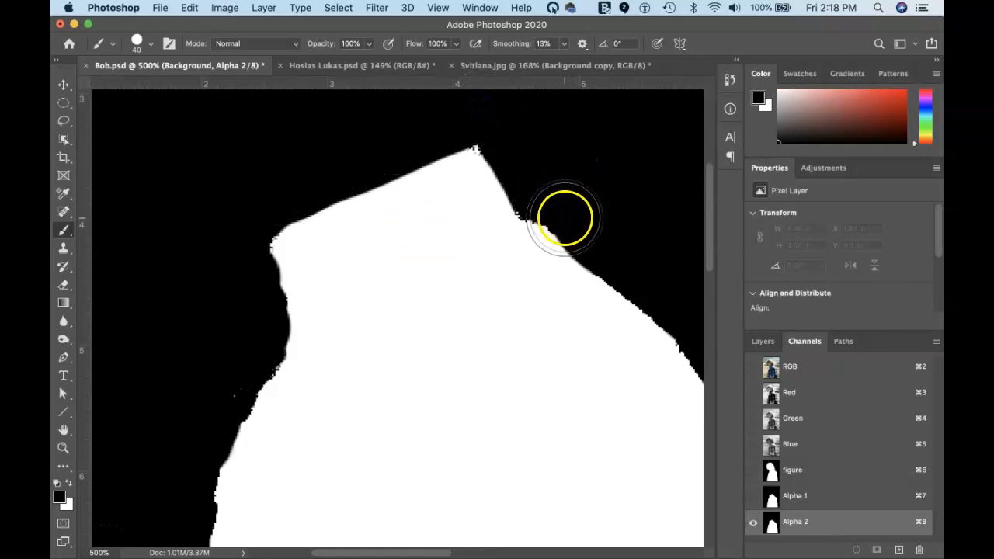
With a much smaller brush, paint out stray specks along the mask's left and right edges, then fit to screen
{"action": "key", "text": "bracketleft"}
{"action": "key", "text": "bracketleft"}
{"action": "key", "text": "bracketleft"}
{"action": "key", "text": "bracketleft"}
{"action": "key", "text": "bracketleft"}
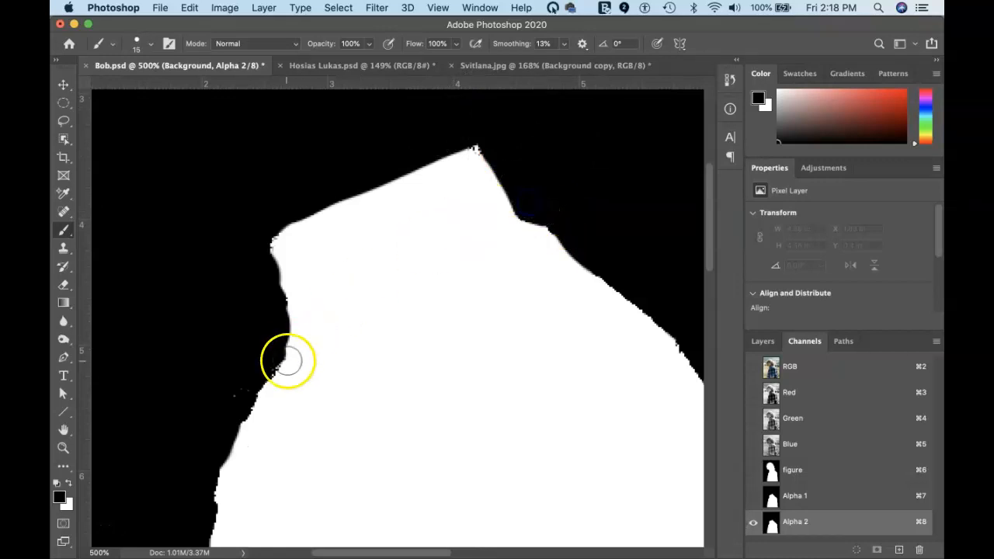
{"action": "key", "text": "space"}
{"action": "mouse_move", "coordinate": [295, 443]}
{"action": "left_mouse_down"}
{"action": "mouse_move", "coordinate": [354, 330]}
{"action": "mouse_move", "coordinate": [378, 249]}
{"action": "mouse_move", "coordinate": [362, 378]}
{"action": "mouse_move", "coordinate": [395, 279]}
{"action": "mouse_move", "coordinate": [397, 308]}
{"action": "left_mouse_up"}
{"action": "left_click_drag", "start_coordinate": [363, 259], "coordinate": [352, 267]}
{"action": "key", "text": "space"}
{"action": "left_click_drag", "start_coordinate": [430, 348], "coordinate": [337, 287]}
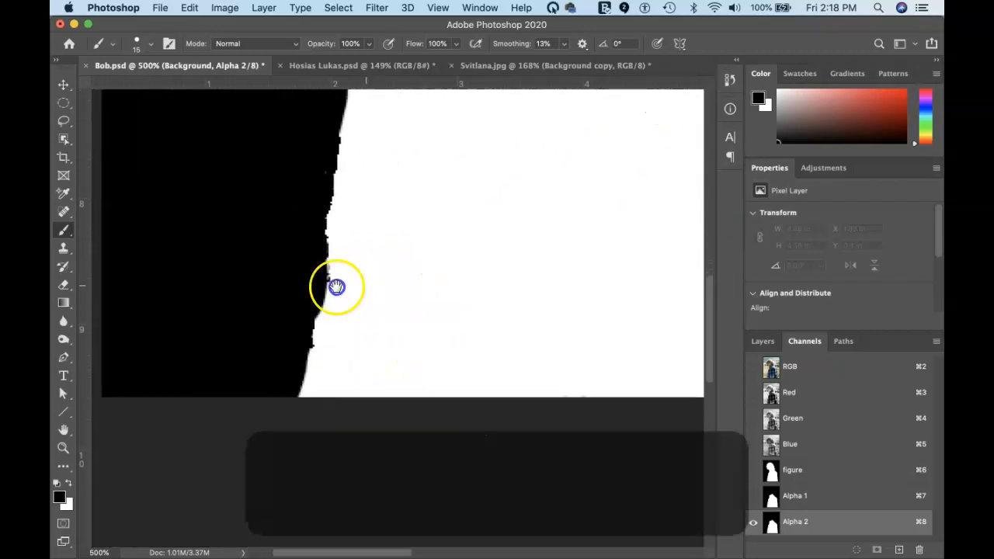
{"action": "mouse_move", "coordinate": [458, 261]}
{"action": "left_mouse_down"}
{"action": "mouse_move", "coordinate": [381, 277]}
{"action": "mouse_move", "coordinate": [427, 347]}
{"action": "left_mouse_up"}
{"action": "left_click", "coordinate": [480, 256]}
{"action": "left_click_drag", "start_coordinate": [479, 224], "coordinate": [494, 282]}
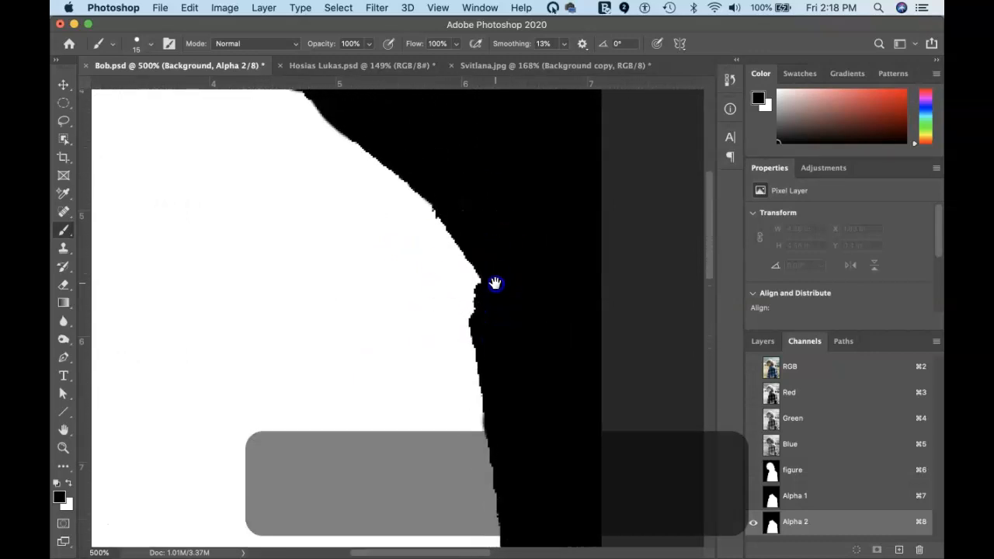
{"action": "left_click_drag", "start_coordinate": [463, 231], "coordinate": [507, 280]}
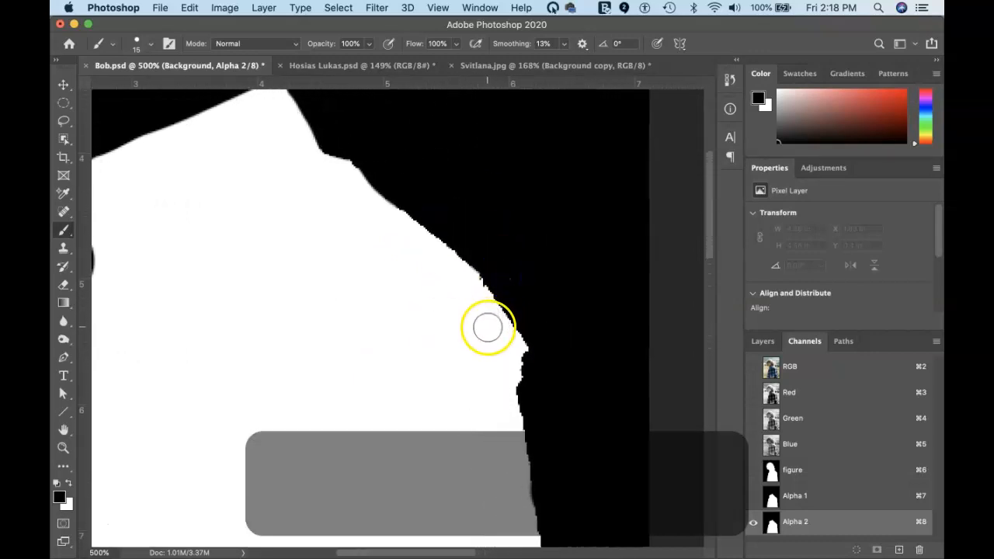
{"action": "left_click_drag", "start_coordinate": [355, 288], "coordinate": [499, 315]}
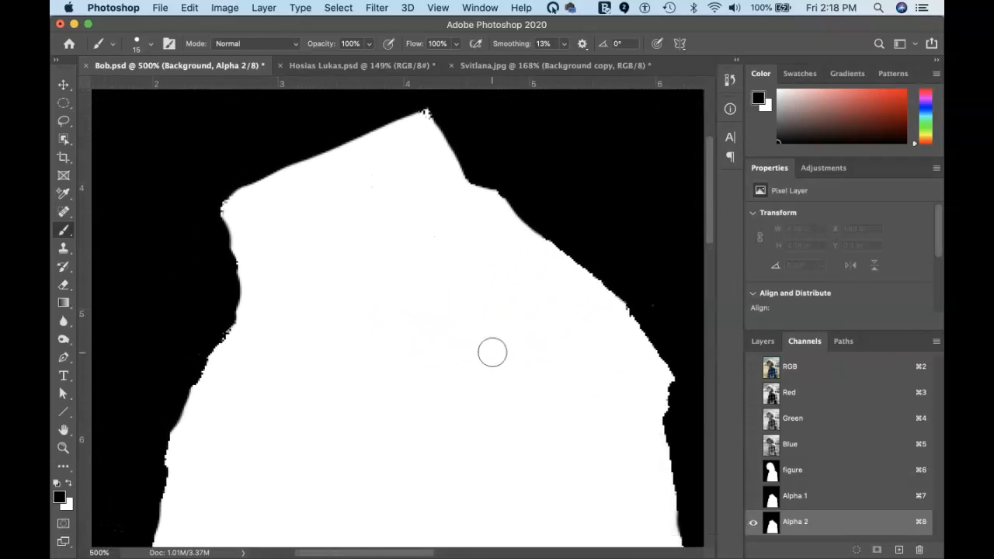
{"action": "key", "text": "super+0"}
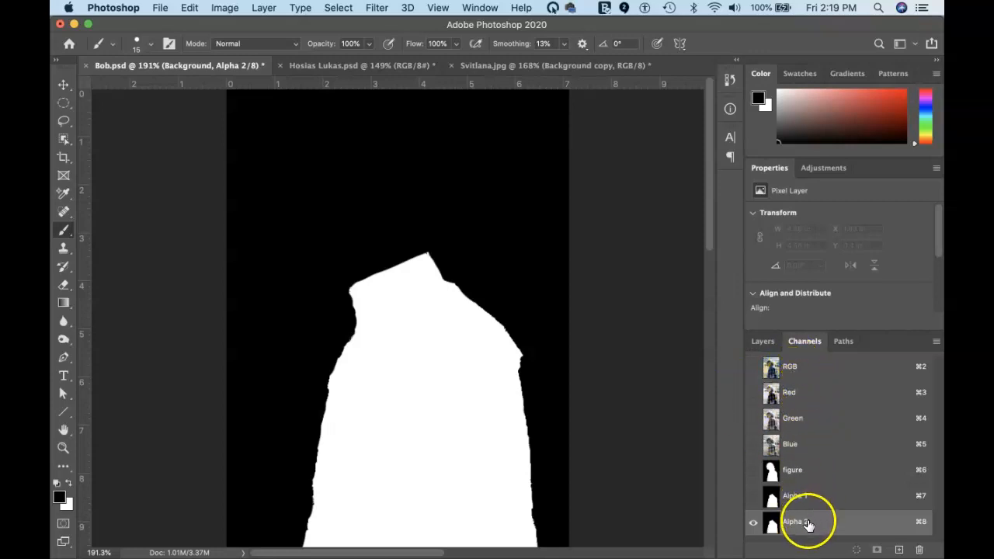
Return to RGB and toggle the Alpha 1, Alpha 2 and figure mask overlays to compare them
{"action": "left_click", "coordinate": [831, 366]}
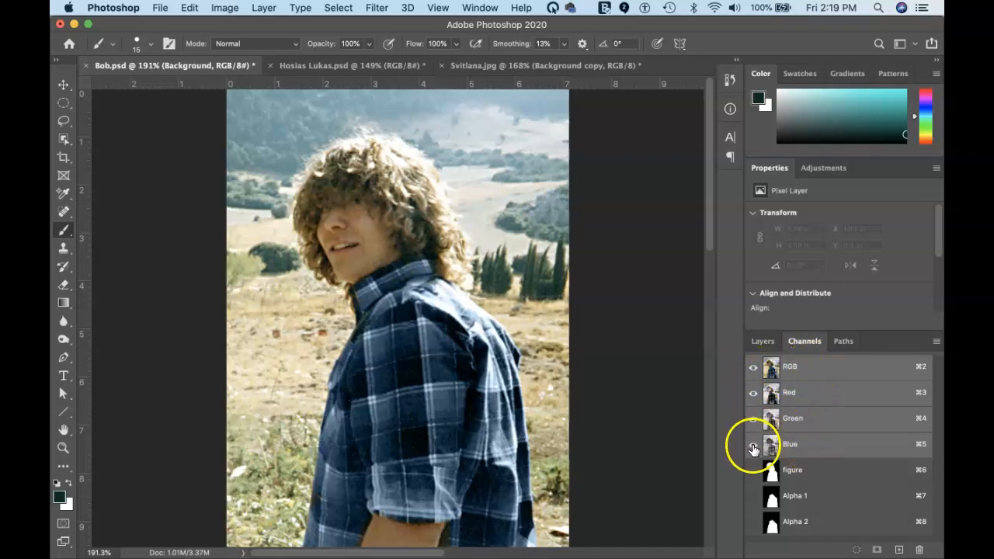
{"action": "left_click_drag", "start_coordinate": [752, 496], "coordinate": [751, 522]}
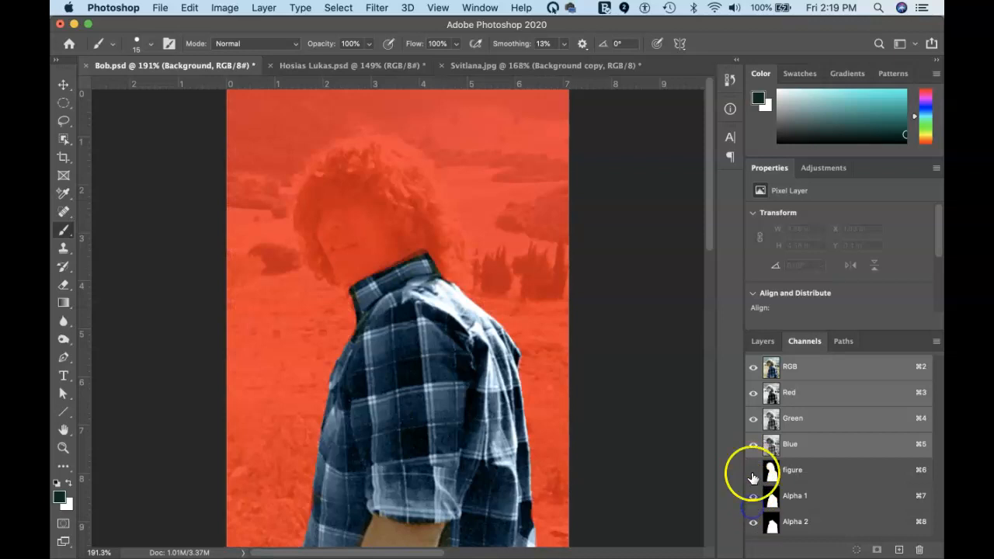
{"action": "left_click", "coordinate": [752, 471]}
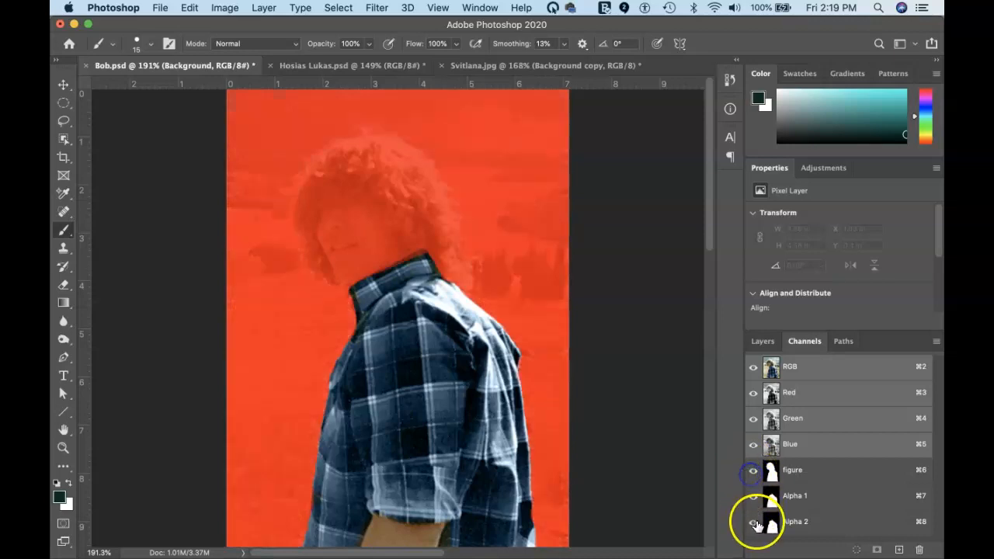
{"action": "left_click_drag", "start_coordinate": [752, 471], "coordinate": [757, 552]}
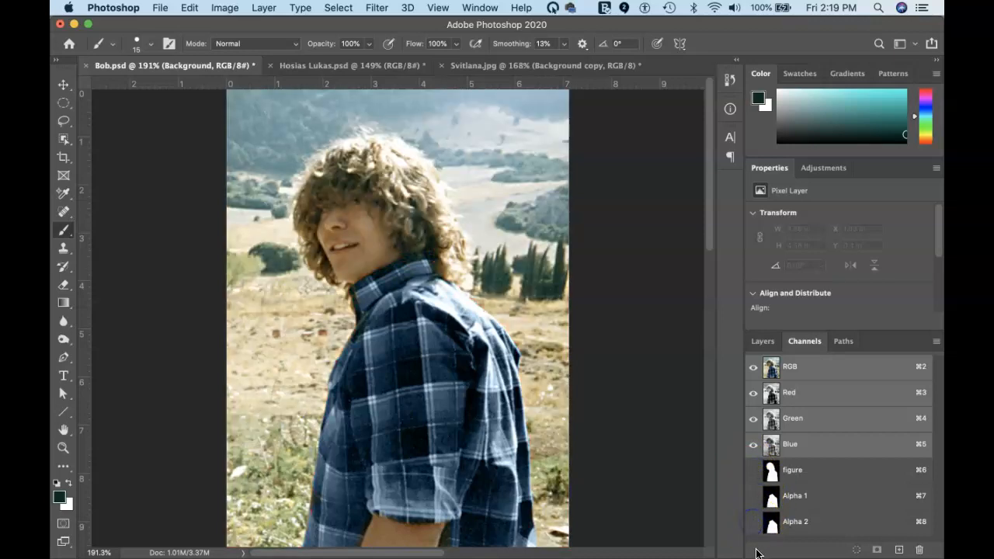
{"action": "left_click", "coordinate": [750, 527]}
{"action": "left_click", "coordinate": [753, 498]}
{"action": "left_click", "coordinate": [752, 472]}
{"action": "left_click", "coordinate": [752, 472]}
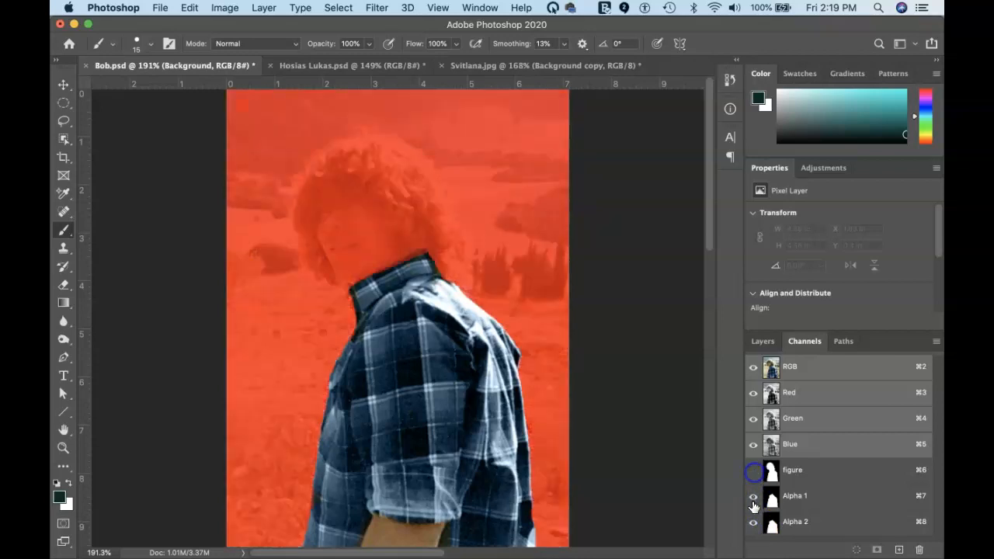
{"action": "left_click", "coordinate": [752, 497]}
{"action": "left_click", "coordinate": [751, 522]}
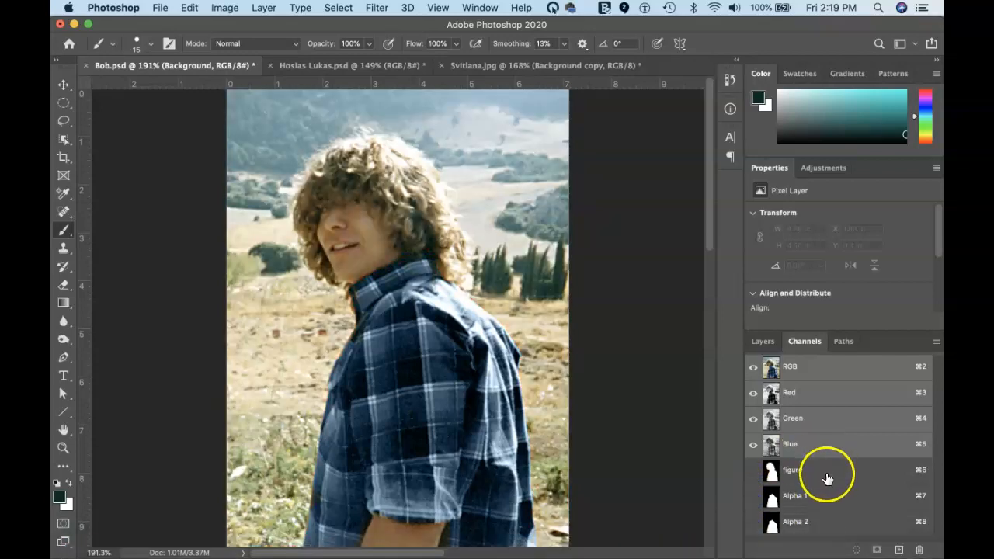
View Alpha 1, switch between Layers and Channels, then show the Alpha 2 mask on the canvas
{"action": "left_click", "coordinate": [821, 495]}
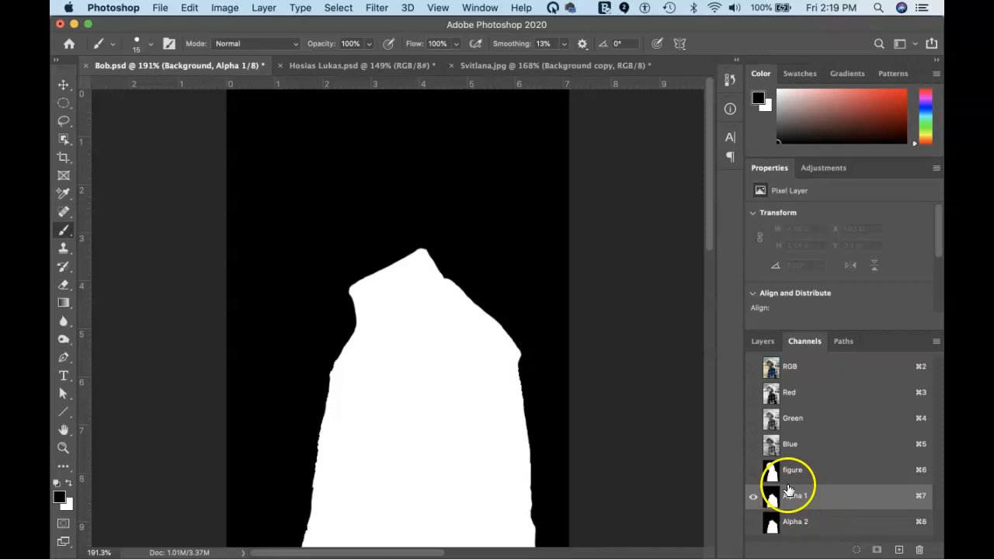
{"action": "left_click", "coordinate": [763, 341]}
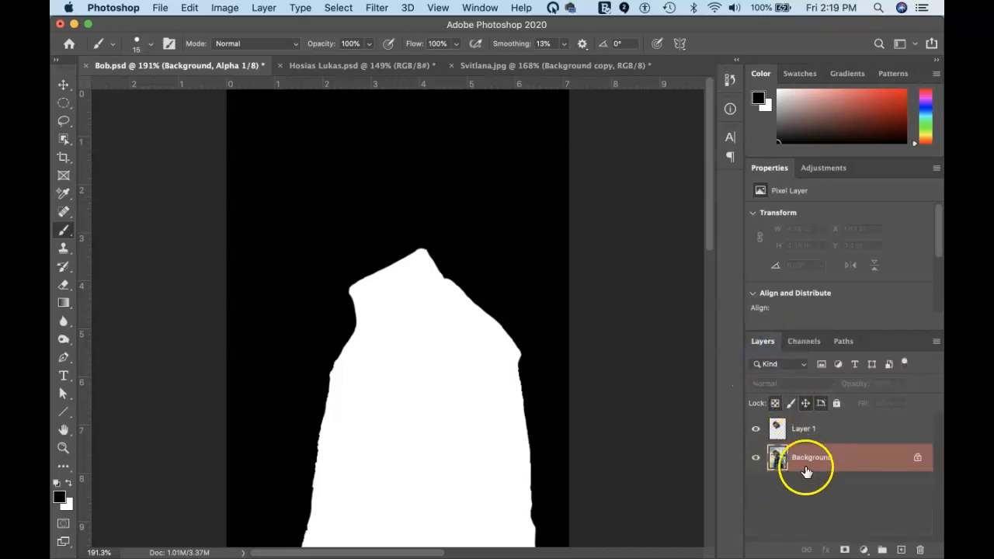
{"action": "left_click", "coordinate": [794, 343]}
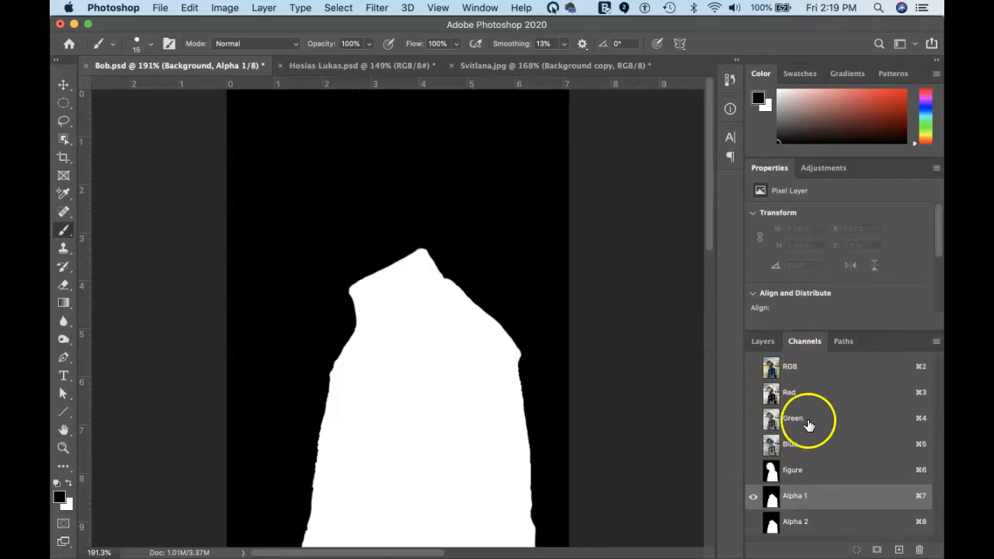
{"action": "left_click", "coordinate": [837, 369]}
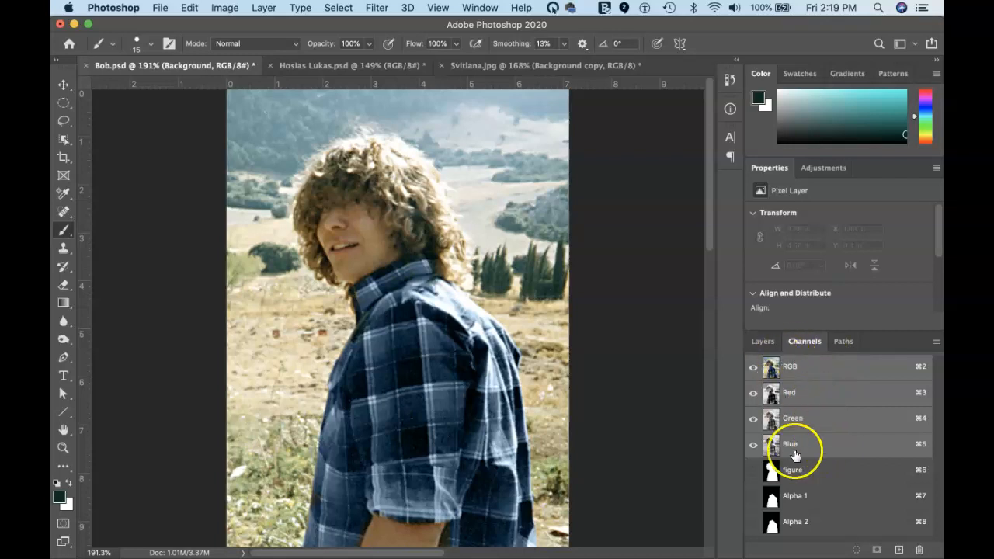
{"action": "left_click", "coordinate": [760, 342]}
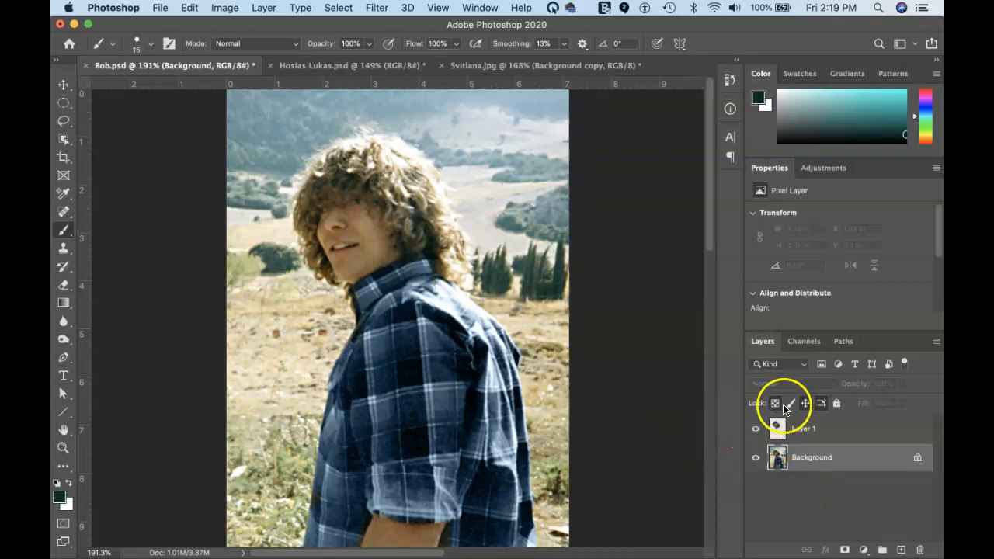
{"action": "left_click", "coordinate": [801, 342]}
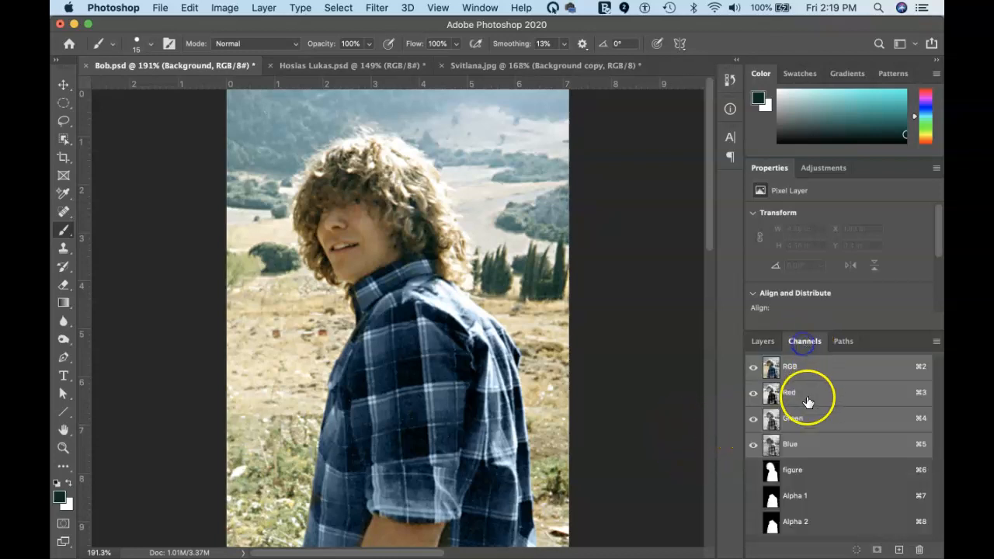
{"action": "left_click", "coordinate": [825, 524]}
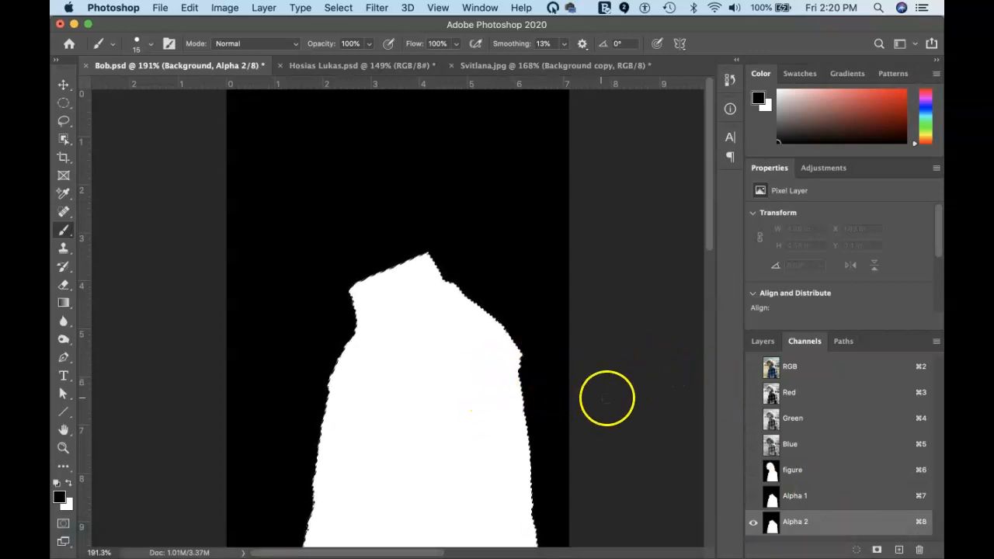
From the RGB composite, copy the selected body to Layer 2 with Cmd+J and hide the Background layer
{"action": "left_click", "coordinate": [823, 369]}
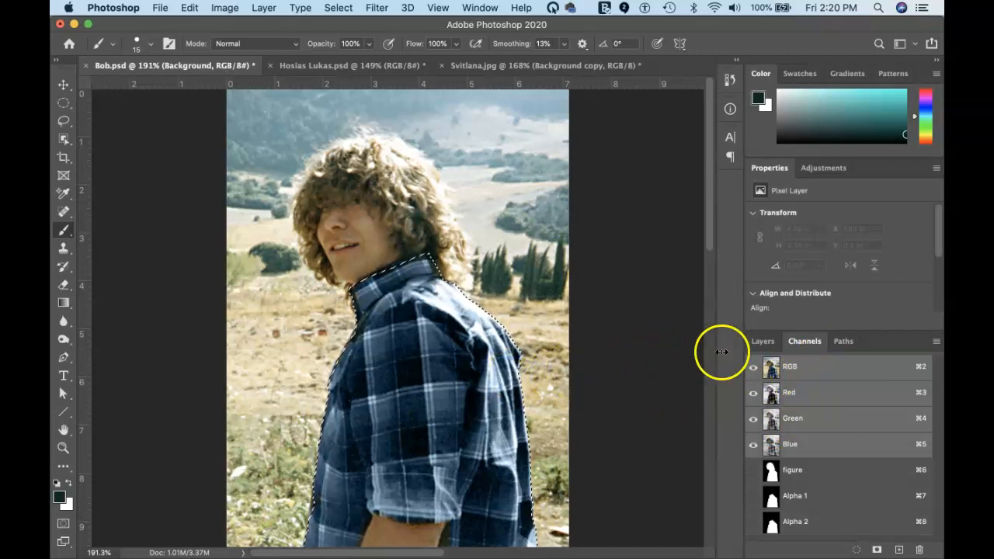
{"action": "left_click", "coordinate": [763, 341]}
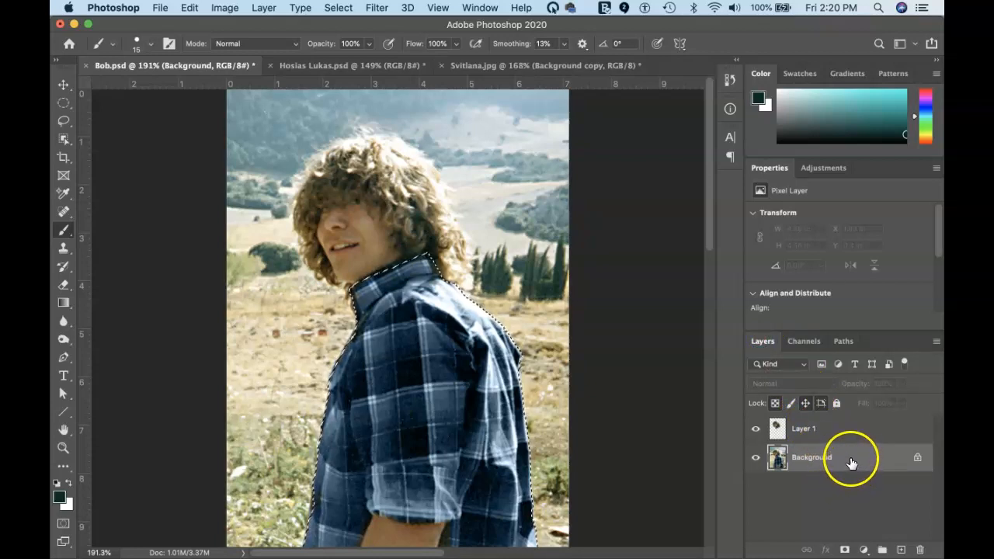
{"action": "key", "text": "super+j"}
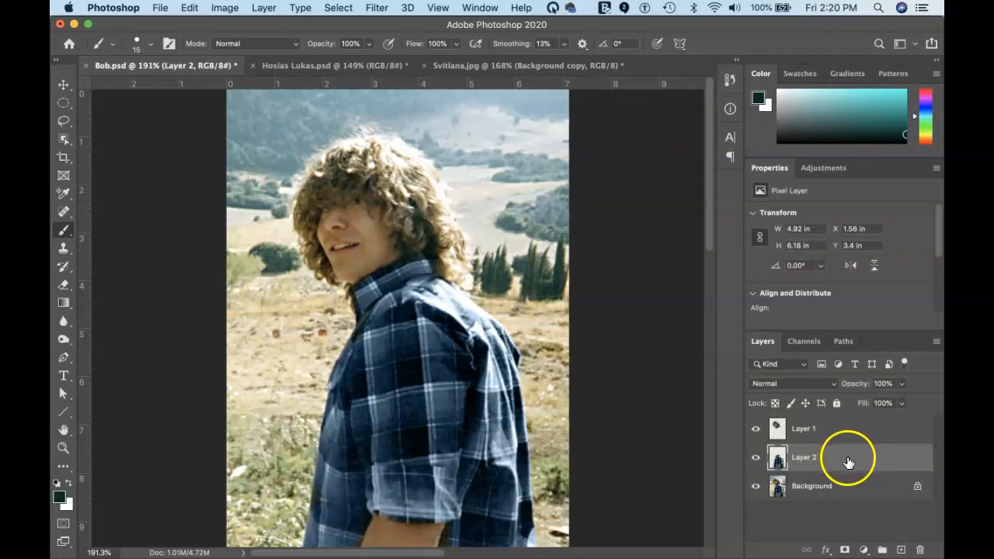
{"action": "left_click", "coordinate": [755, 490]}
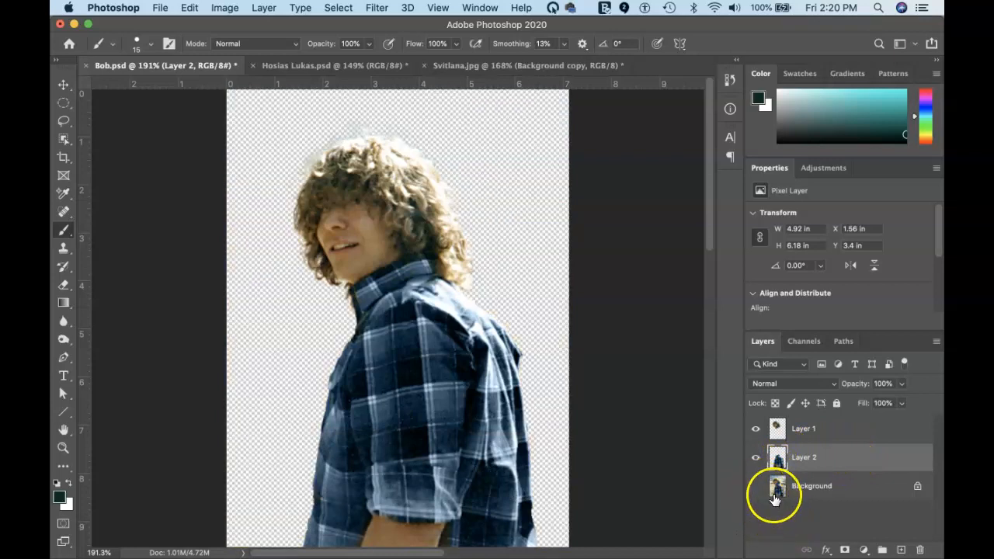
Toggle the Background and head Layer 1 visibility repeatedly to check how the head fits the body
{"action": "left_click", "coordinate": [756, 489]}
{"action": "left_click", "coordinate": [755, 489]}
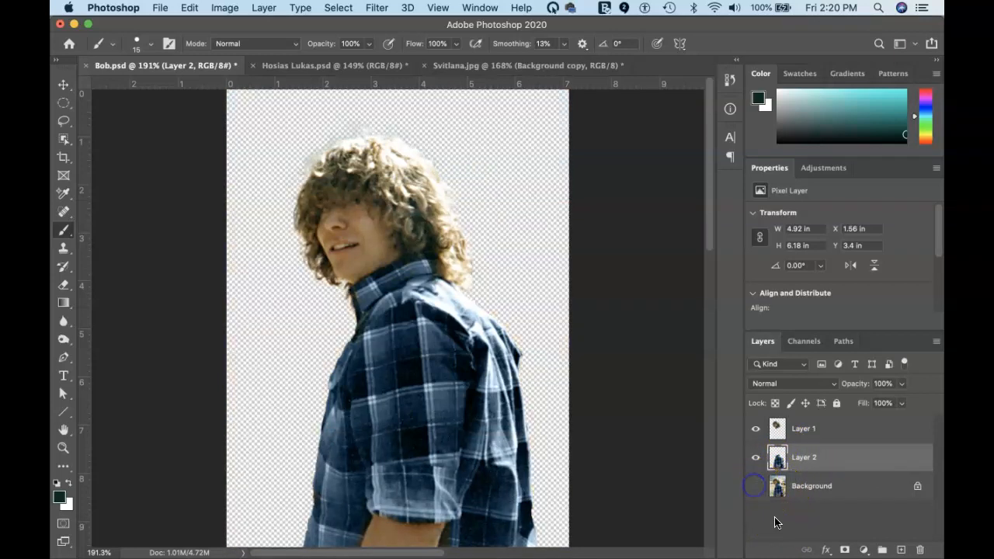
{"action": "left_click", "coordinate": [755, 431]}
{"action": "left_click", "coordinate": [755, 431]}
{"action": "left_click", "coordinate": [754, 431]}
{"action": "left_click", "coordinate": [753, 431]}
{"action": "left_click", "coordinate": [753, 430]}
{"action": "left_click", "coordinate": [753, 430]}
{"action": "left_click", "coordinate": [754, 429]}
{"action": "left_click", "coordinate": [755, 429]}
{"action": "left_click", "coordinate": [755, 427]}
{"action": "left_click", "coordinate": [754, 429]}
{"action": "left_click", "coordinate": [755, 430]}
{"action": "left_click", "coordinate": [755, 431]}
{"action": "left_click", "coordinate": [756, 432]}
{"action": "left_click", "coordinate": [756, 432]}
{"action": "left_click", "coordinate": [755, 432]}
{"action": "left_click", "coordinate": [756, 432]}
{"action": "left_click", "coordinate": [757, 433]}
{"action": "left_click", "coordinate": [758, 433]}
{"action": "left_click", "coordinate": [758, 433]}
{"action": "left_click", "coordinate": [756, 433]}
{"action": "left_click", "coordinate": [756, 433]}
Show Layer 1 again, select it and Merge Down (Cmd+E) into Layer 2
{"action": "left_click", "coordinate": [756, 437]}
{"action": "left_click_drag", "start_coordinate": [835, 428], "coordinate": [786, 440]}
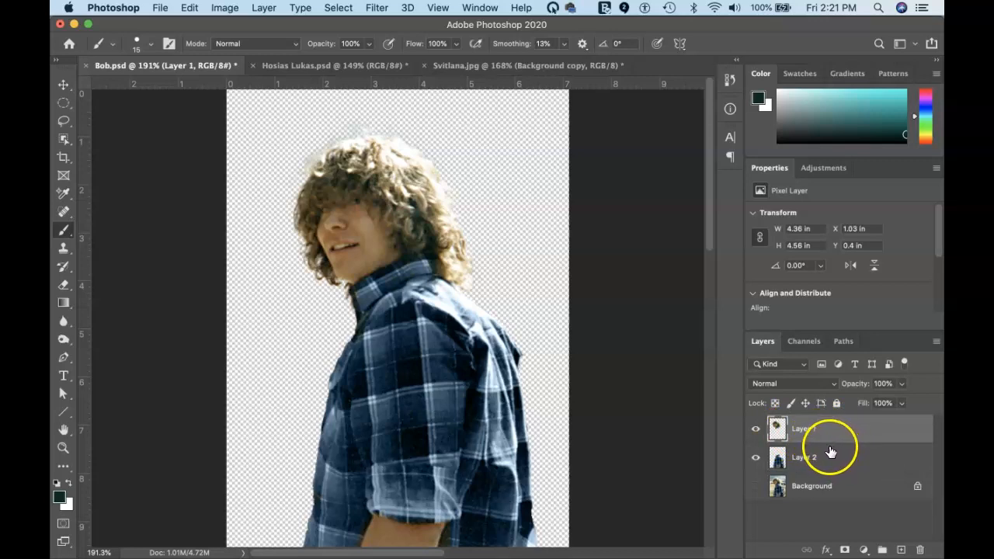
{"action": "key", "text": "super+e"}
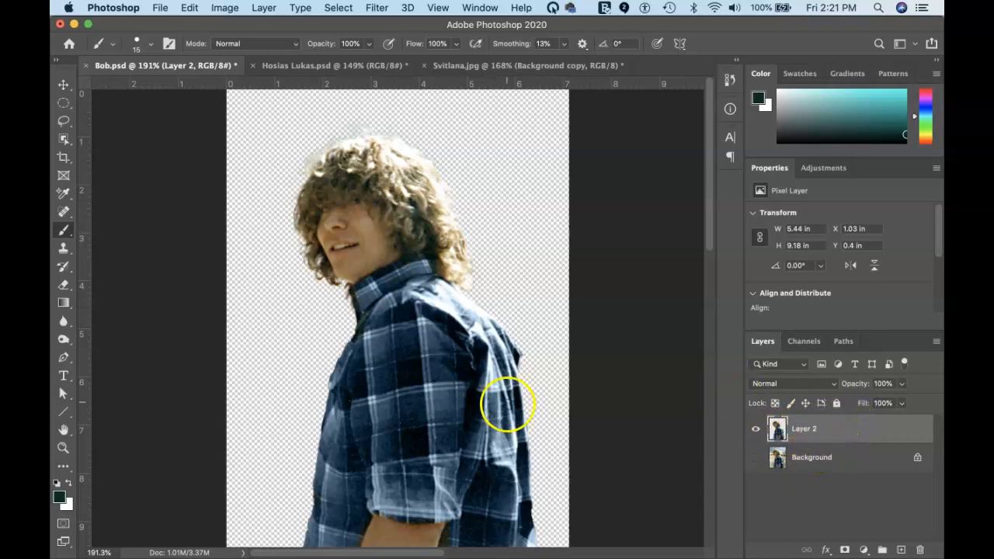
{"action": "key", "text": "v"}
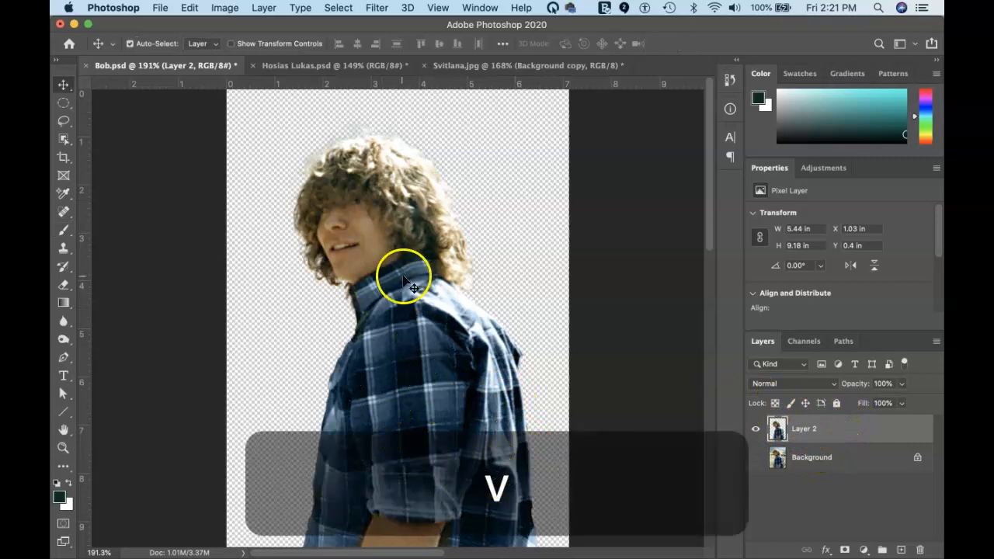
{"action": "left_click_drag", "start_coordinate": [416, 340], "coordinate": [354, 66]}
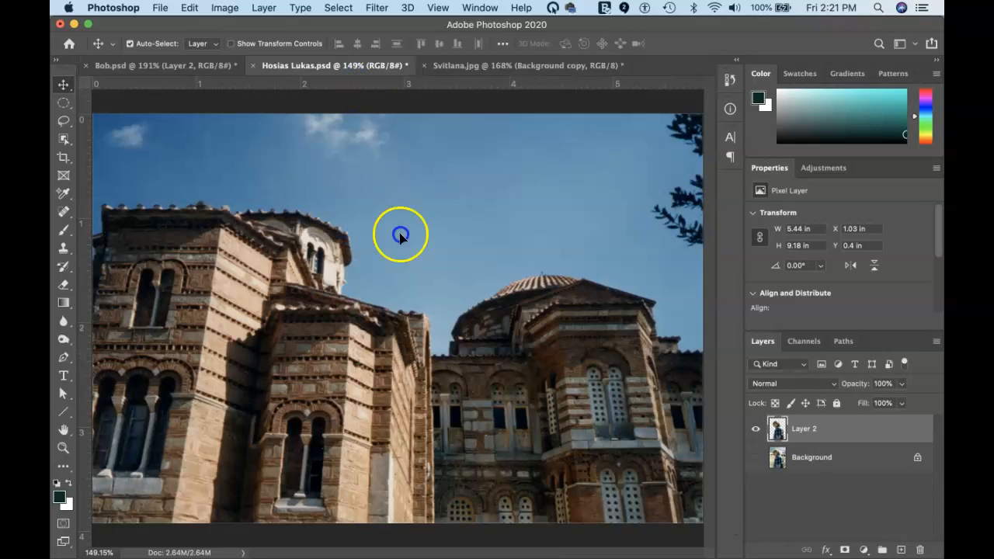
{"action": "left_click_drag", "start_coordinate": [525, 377], "coordinate": [526, 377]}
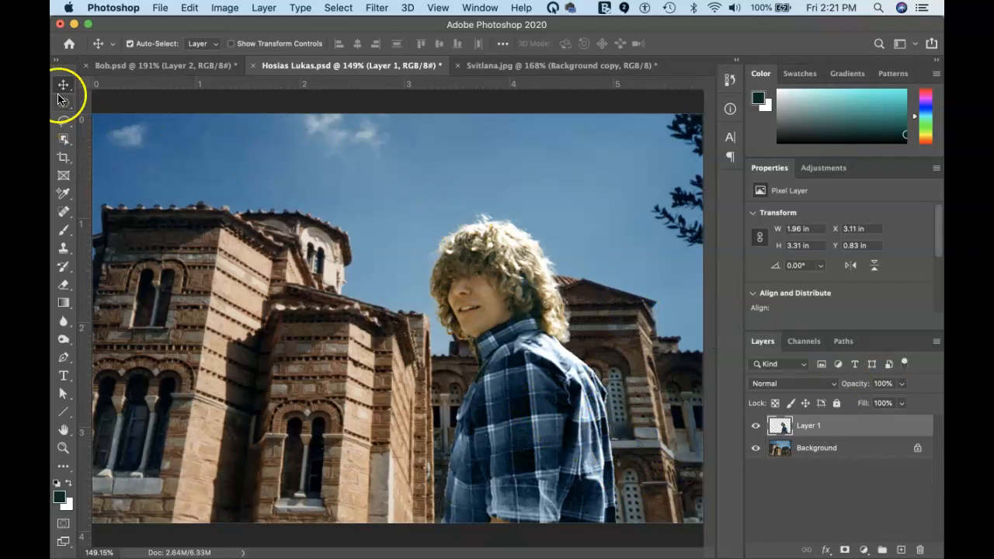
{"action": "left_click", "coordinate": [130, 44]}
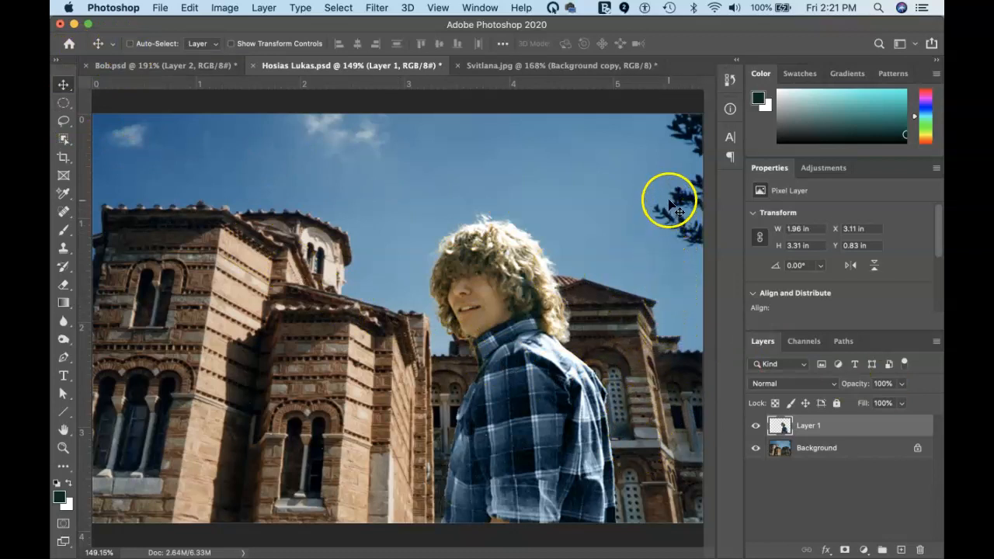
{"action": "left_click_drag", "start_coordinate": [627, 371], "coordinate": [363, 386]}
Free-transform the boy, undo a trial rotation, then flip him horizontally at 93.83% scale
{"action": "key", "text": "super+t"}
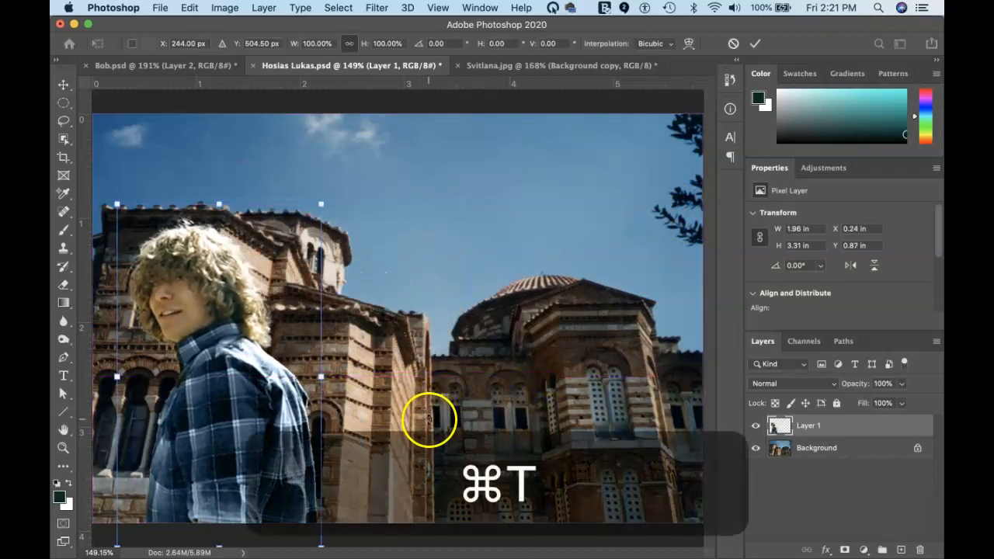
{"action": "right_click", "coordinate": [234, 413]}
{"action": "left_click", "coordinate": [235, 412]}
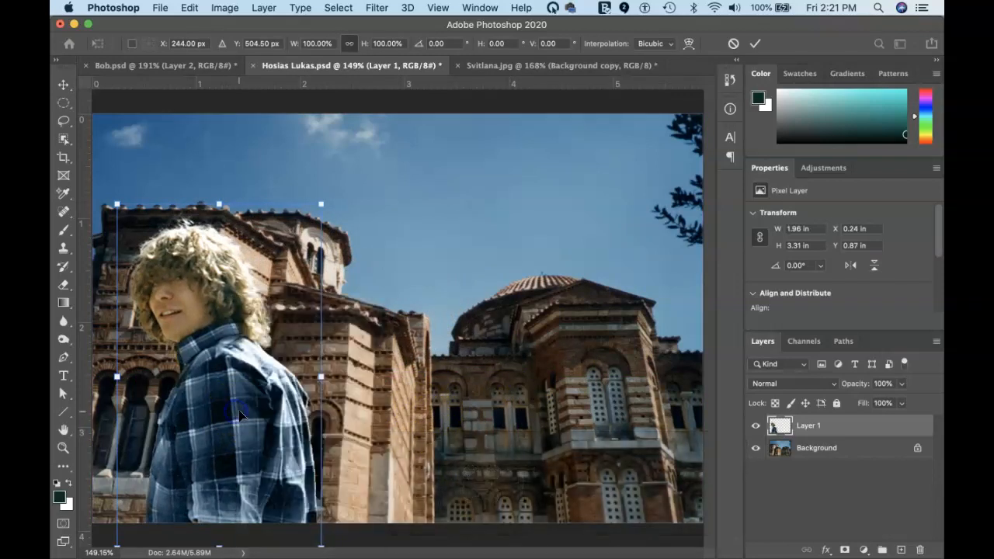
{"action": "left_click_drag", "start_coordinate": [328, 173], "coordinate": [310, 227]}
{"action": "key", "text": "super+z"}
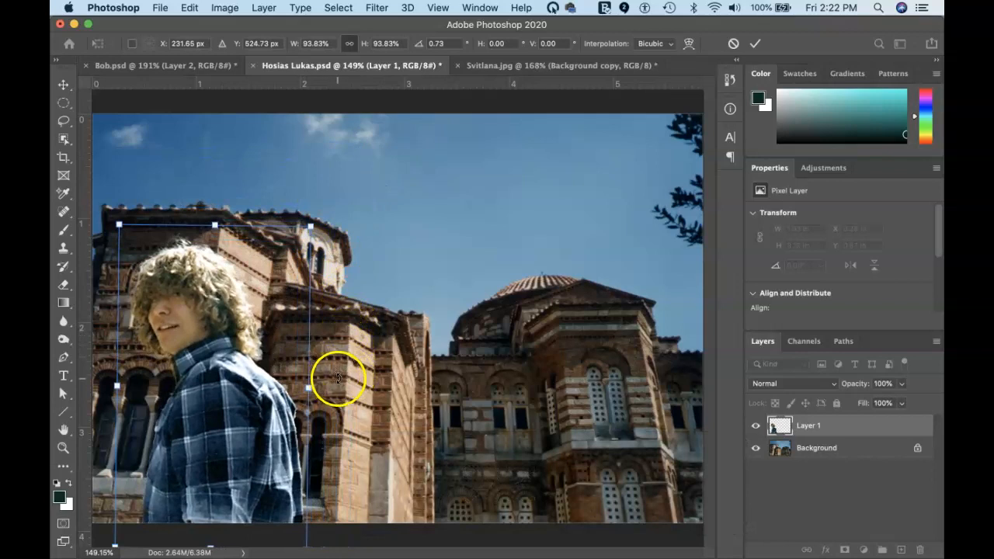
{"action": "right_click", "coordinate": [222, 382]}
{"action": "right_click", "coordinate": [221, 385]}
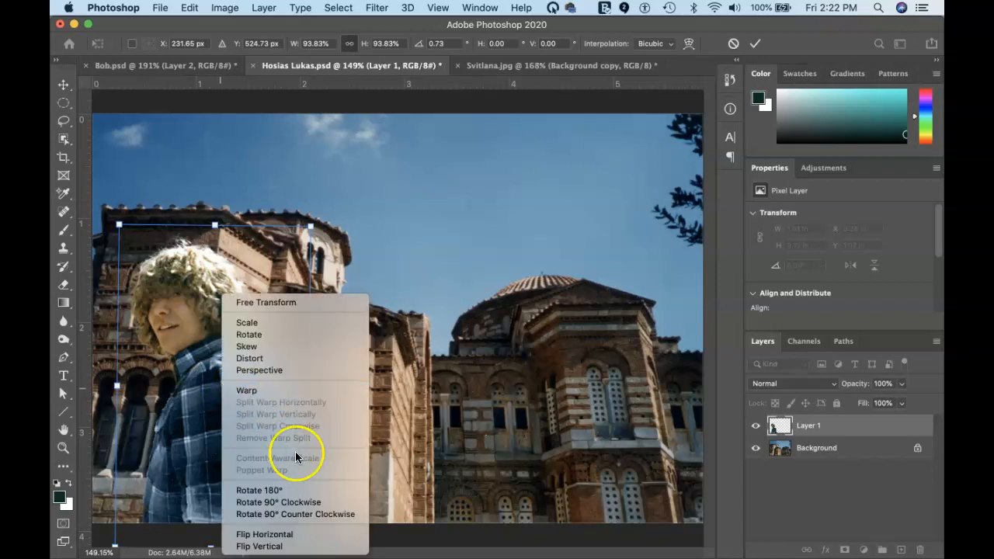
{"action": "left_click", "coordinate": [305, 539]}
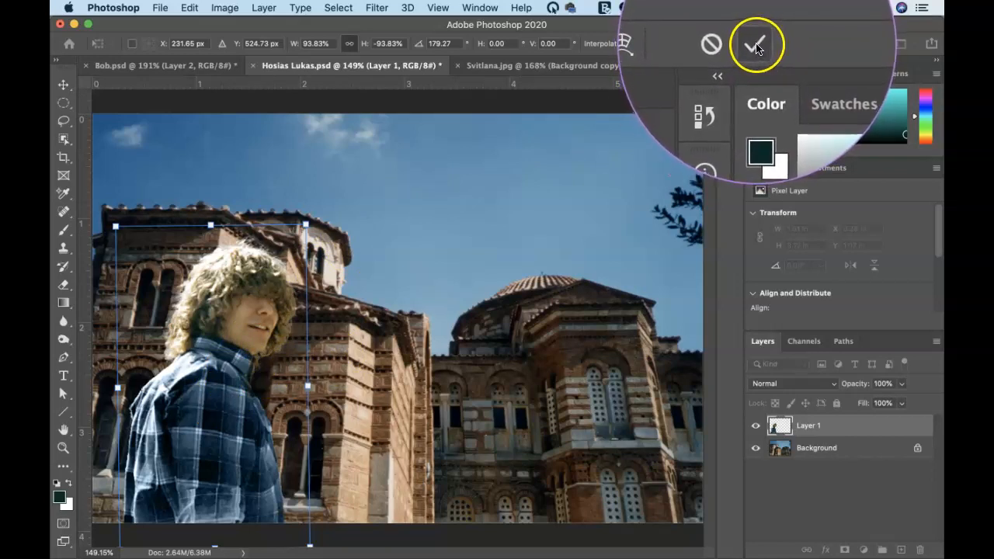
{"action": "double_click", "coordinate": [221, 430]}
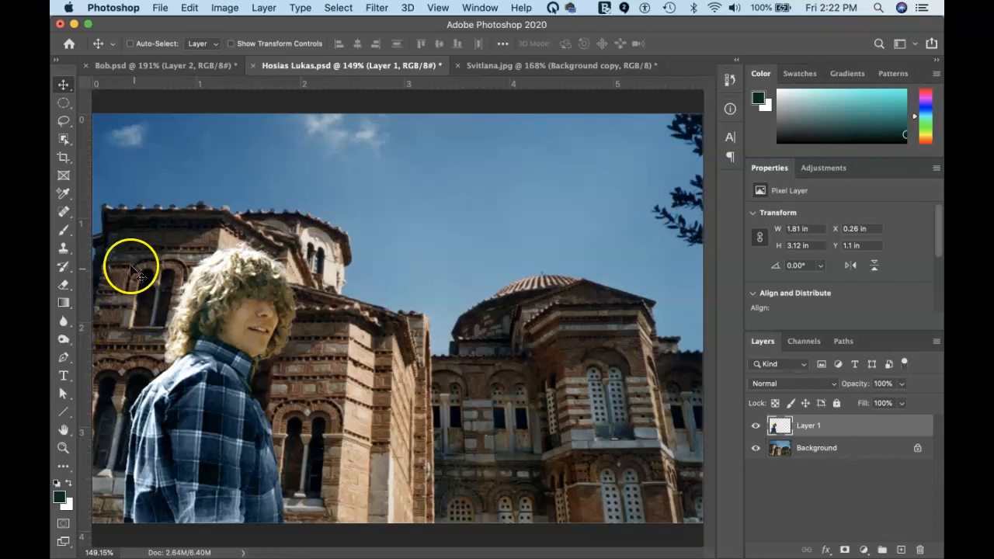
Drag Layer 1 right in front of the second church, then Flip Horizontal and commit with Enter
{"action": "left_click_drag", "start_coordinate": [123, 241], "coordinate": [454, 208]}
{"action": "left_click_drag", "start_coordinate": [530, 351], "coordinate": [524, 355]}
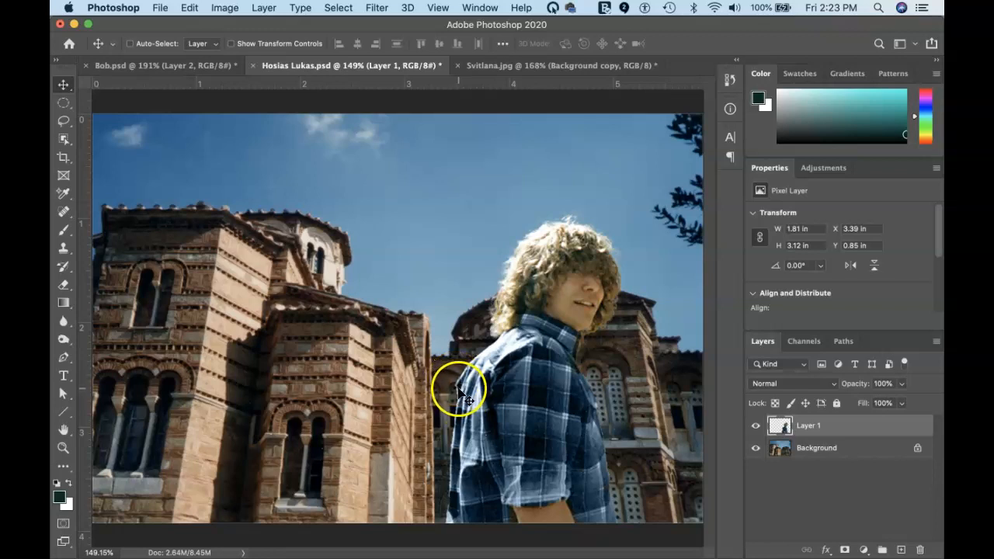
{"action": "key", "text": "super+t"}
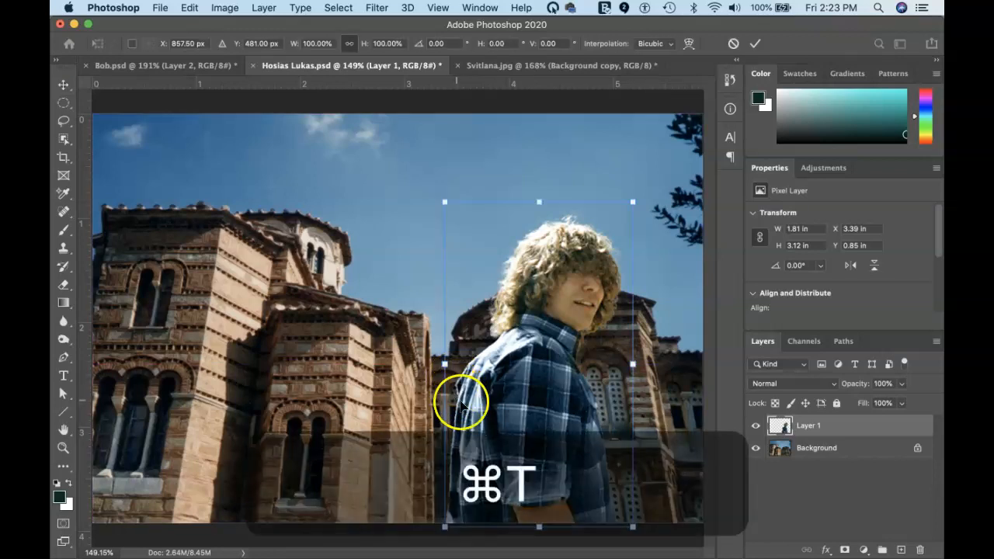
{"action": "right_click", "coordinate": [526, 380]}
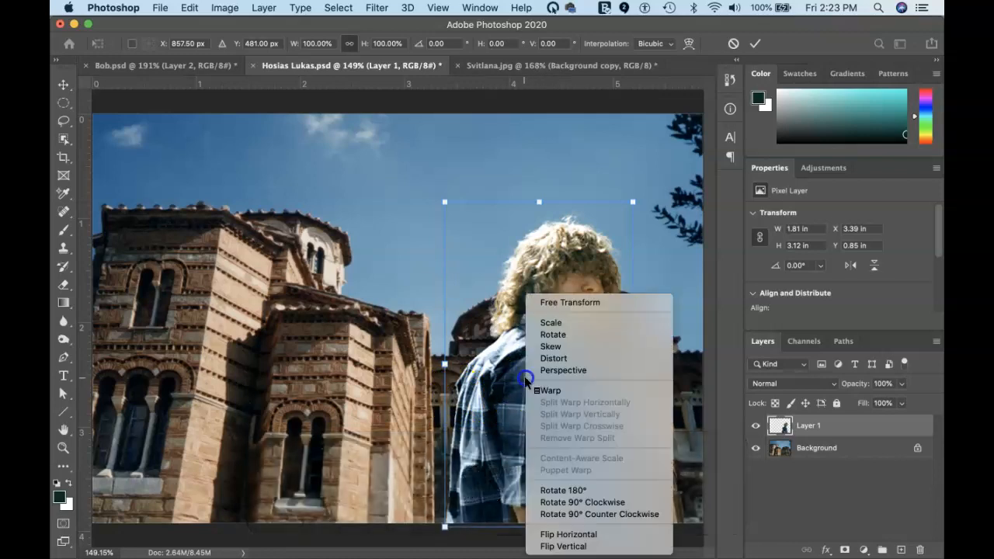
{"action": "left_click", "coordinate": [584, 534]}
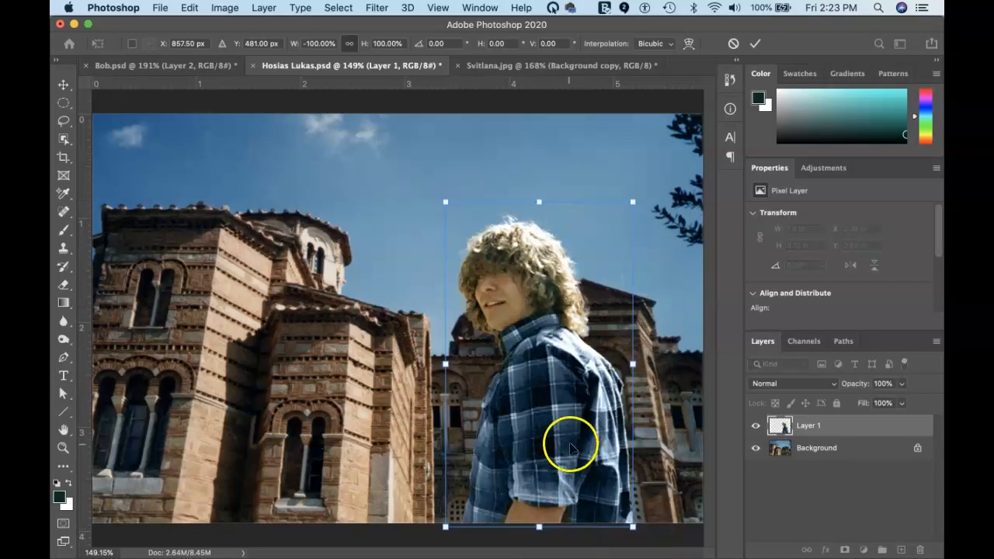
{"action": "key", "text": "Return"}
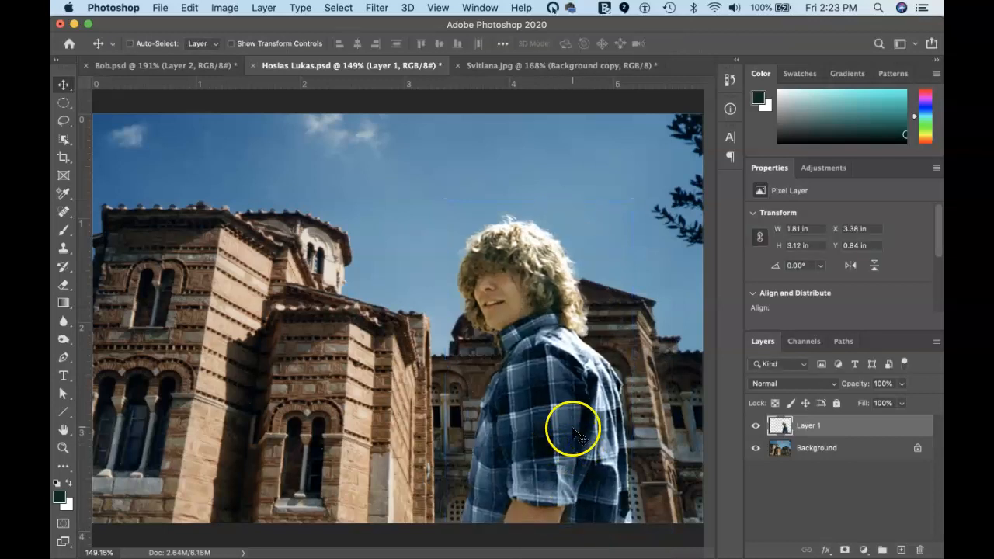
Nudge Layer 1 slightly left and down to X 3.24 in, Y 0.86 in
{"action": "left_click_drag", "start_coordinate": [566, 415], "coordinate": [552, 417]}
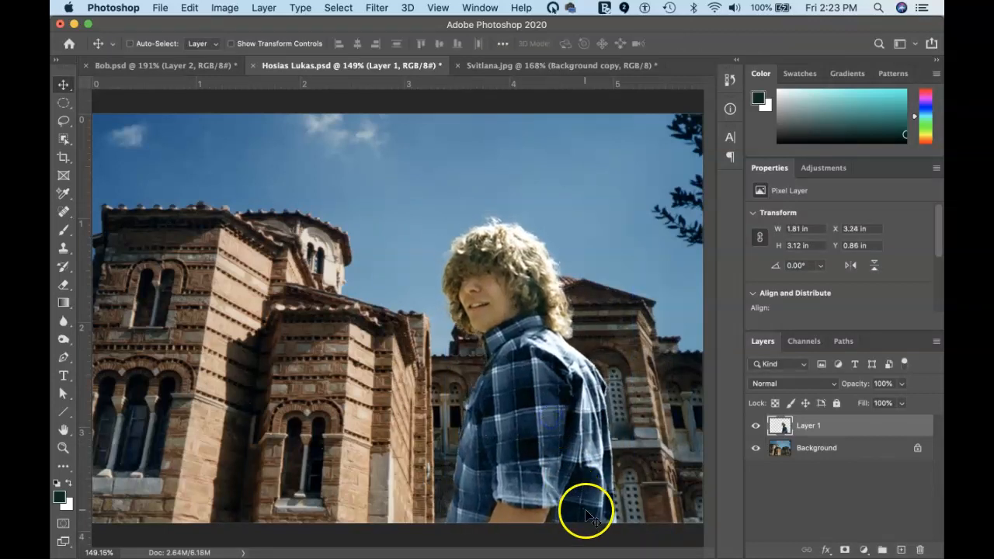